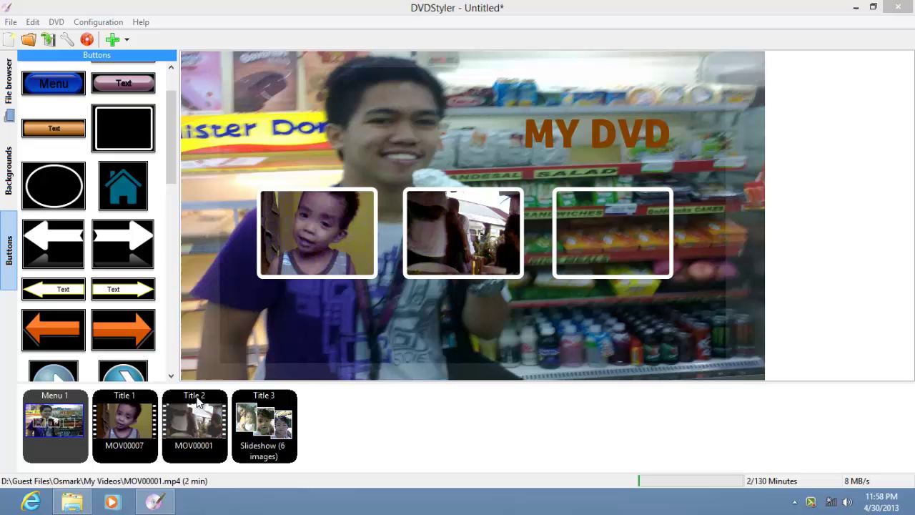
- Add a new blank menu from Menu 1's context menu
{"action": "right_click", "coordinate": [64, 426]}
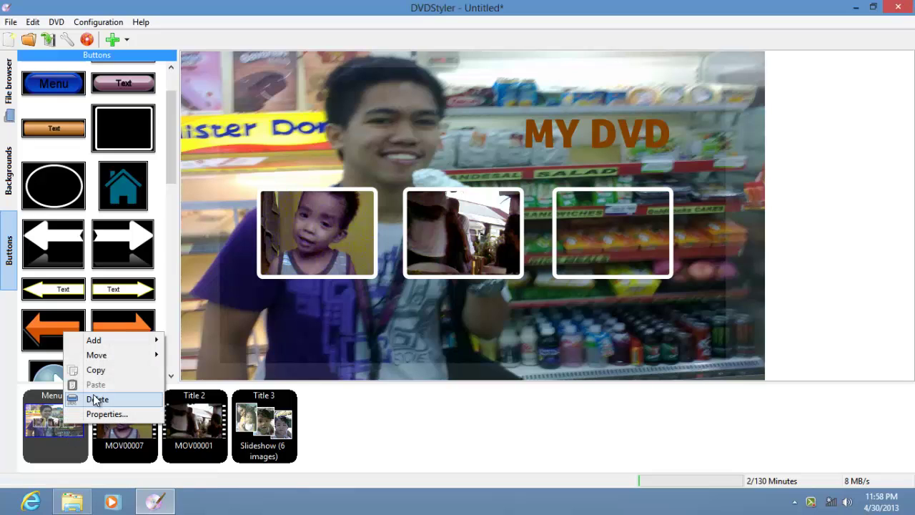
{"action": "mouse_move", "coordinate": [117, 341]}
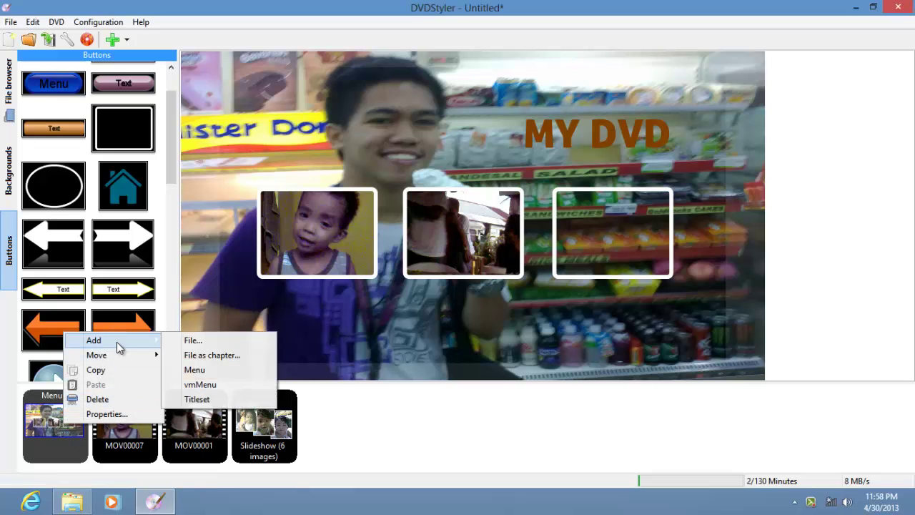
{"action": "left_click", "coordinate": [248, 379]}
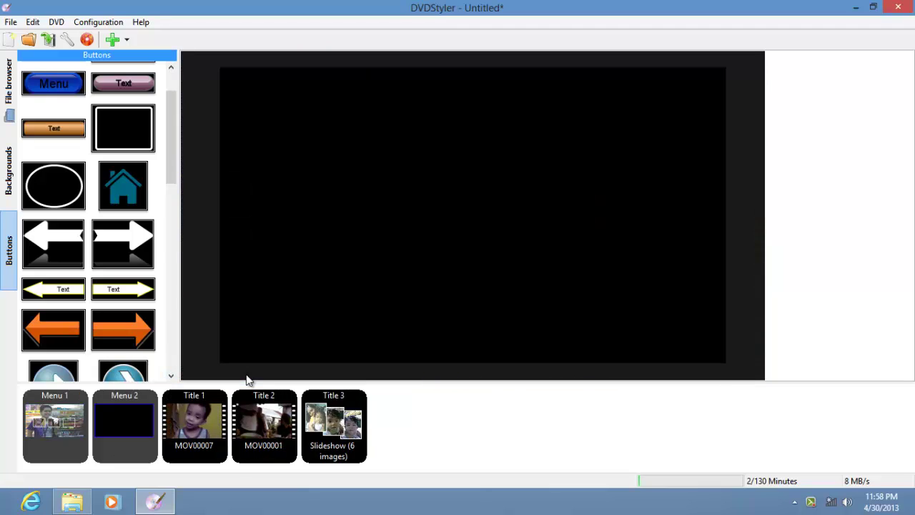
- Copy Menu 1 and paste it as an additional menu
{"action": "right_click", "coordinate": [44, 410]}
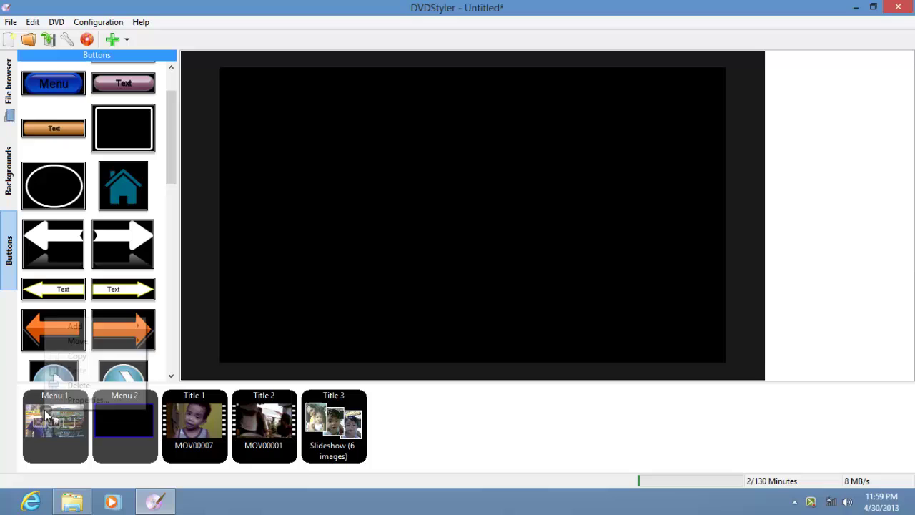
{"action": "left_click", "coordinate": [82, 355]}
{"action": "right_click", "coordinate": [70, 403]}
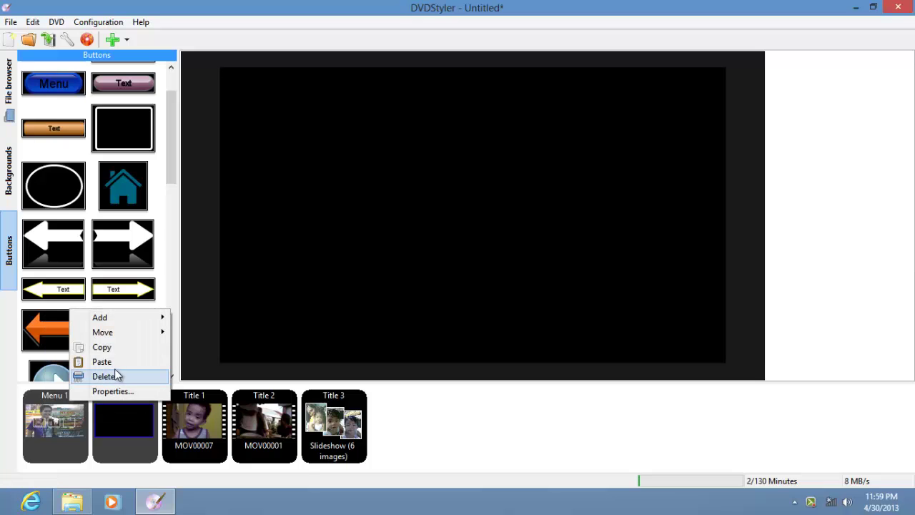
{"action": "left_click", "coordinate": [115, 416]}
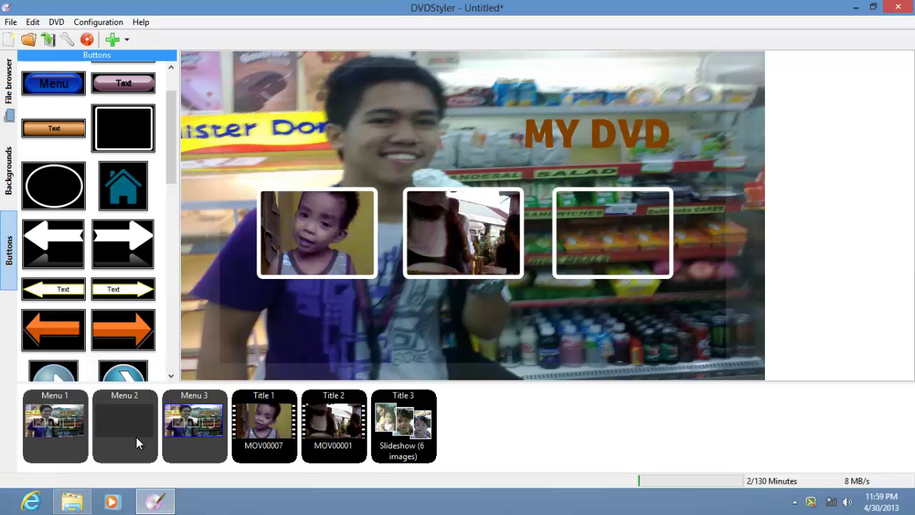
- Delete the blank Menu 2
{"action": "left_click", "coordinate": [102, 423]}
{"action": "right_click", "coordinate": [102, 422]}
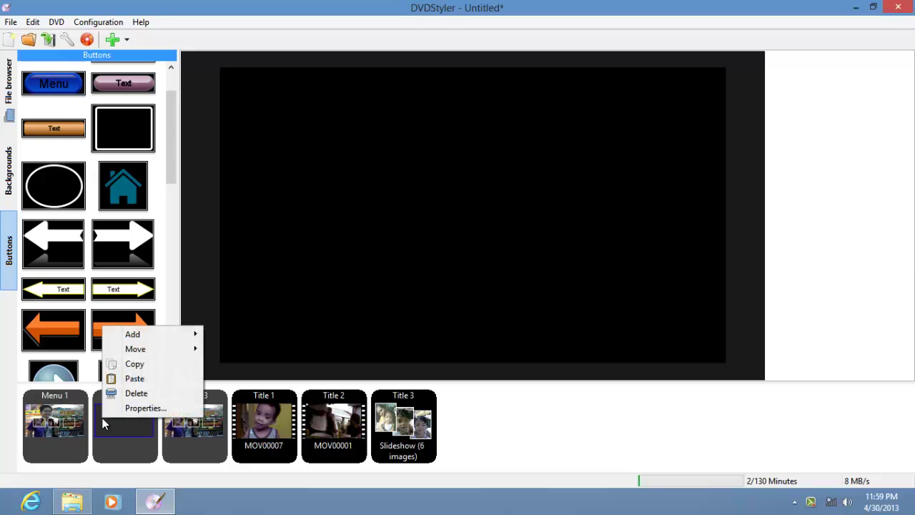
{"action": "left_click", "coordinate": [133, 393]}
- Confirm the blank menu's deletion and remove the copied menu's three thumbnail buttons
{"action": "left_click", "coordinate": [439, 277]}
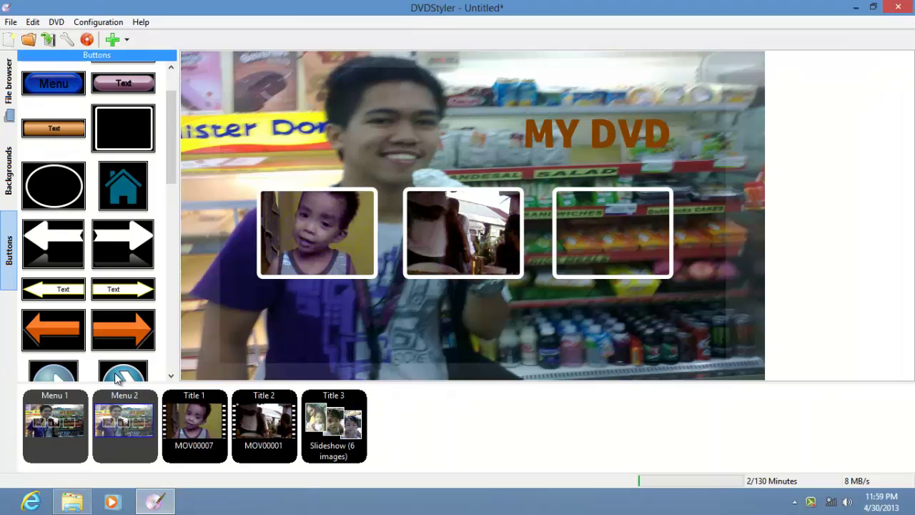
{"action": "left_click", "coordinate": [49, 413]}
{"action": "left_click", "coordinate": [331, 240]}
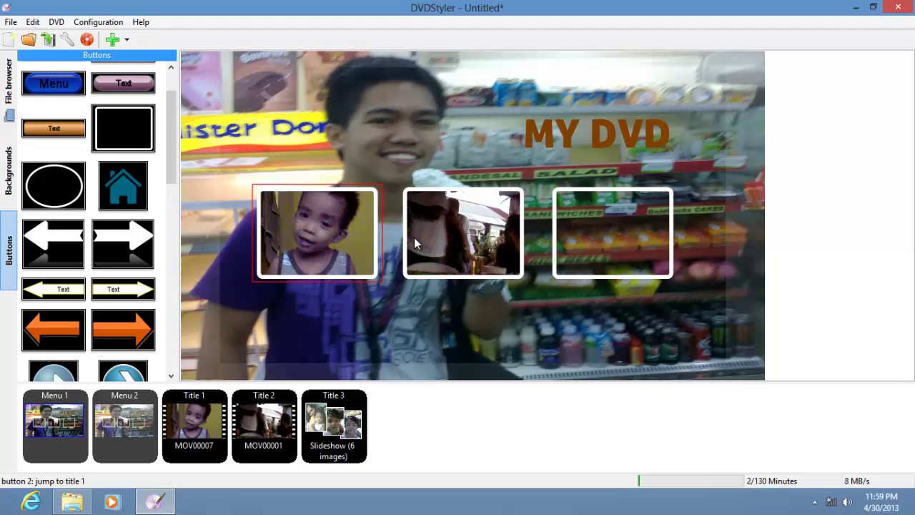
{"action": "left_click", "coordinate": [569, 229]}
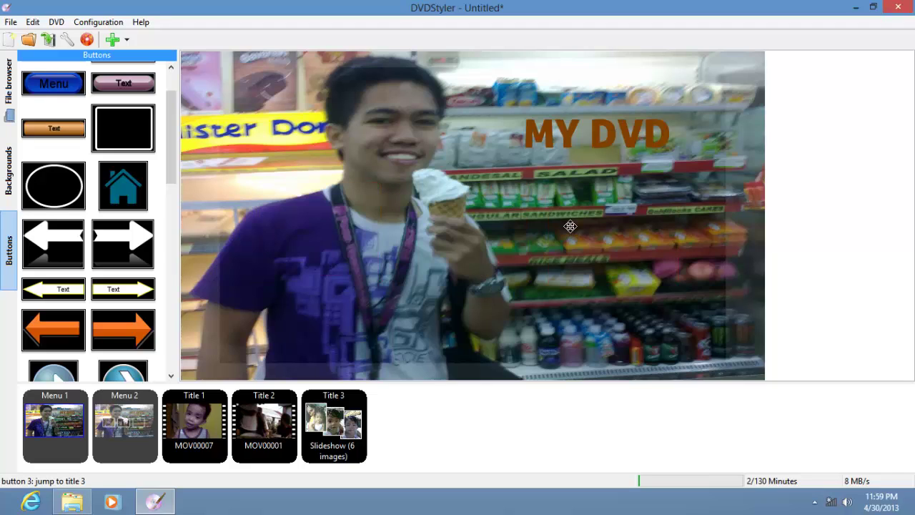
{"action": "left_click", "coordinate": [581, 129]}
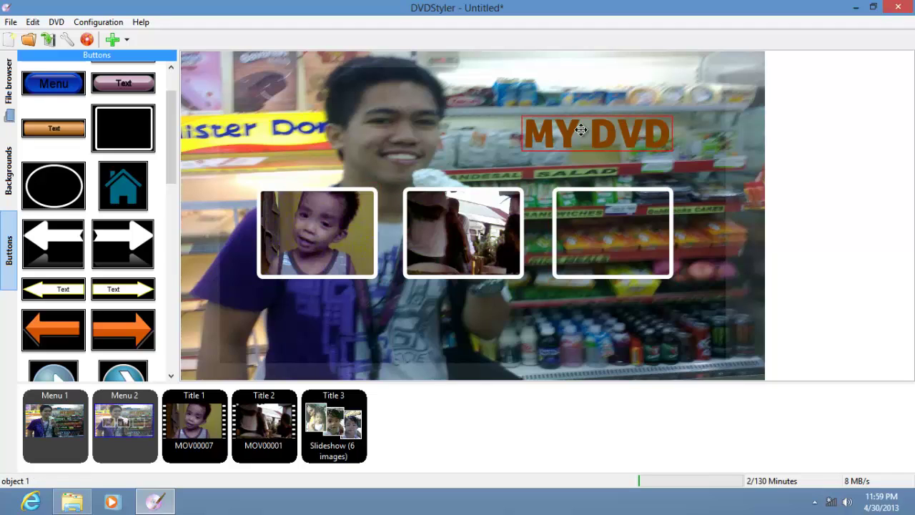
{"action": "left_click", "coordinate": [390, 329]}
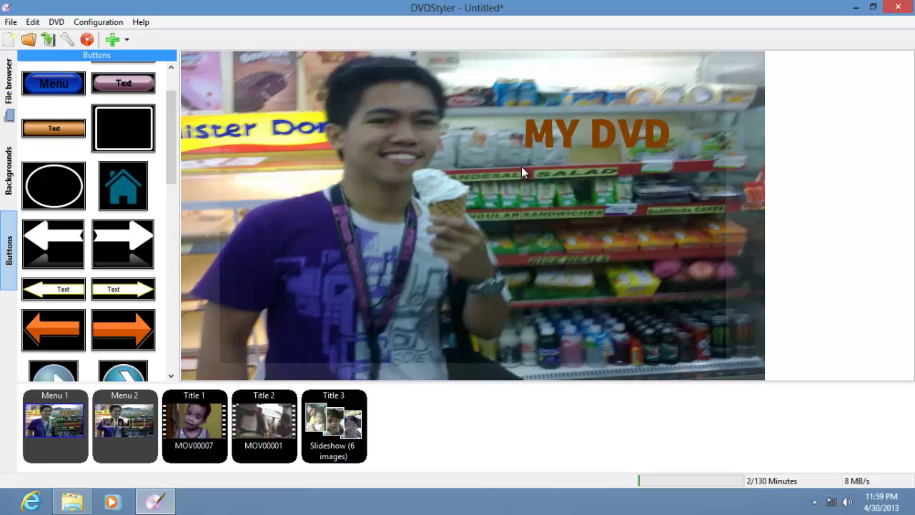
{"action": "scroll", "coordinate": [42, 83], "scroll_direction": "up", "scroll_amount": 1}
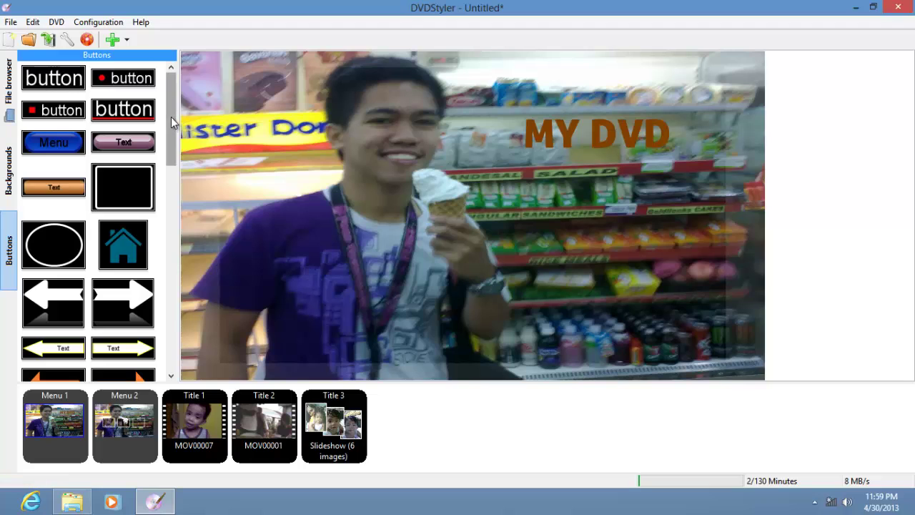
- Add a text button labelled 'PLAY ALL' in Ostrich Sans Black
{"action": "left_click_drag", "start_coordinate": [57, 84], "coordinate": [432, 228]}
{"action": "double_click", "coordinate": [431, 229]}
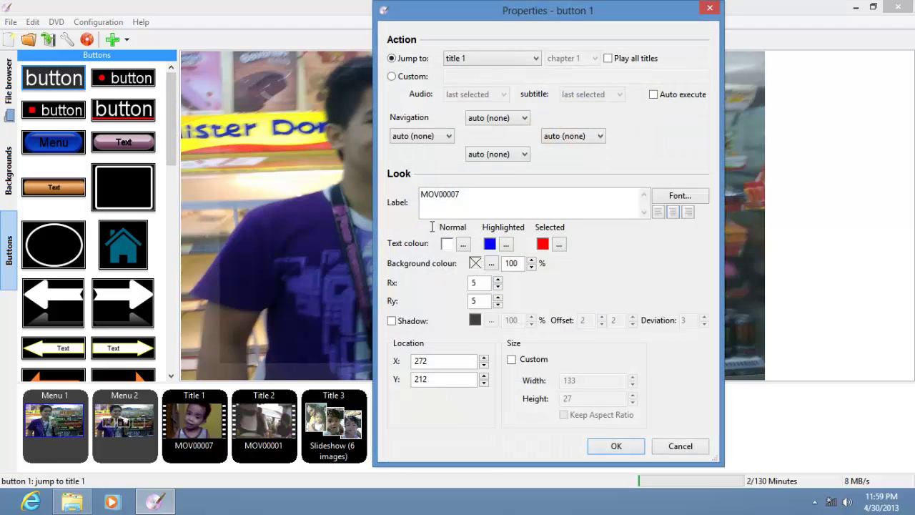
{"action": "left_click", "coordinate": [684, 197]}
{"action": "scroll", "coordinate": [431, 166], "scroll_direction": "down", "scroll_amount": 10}
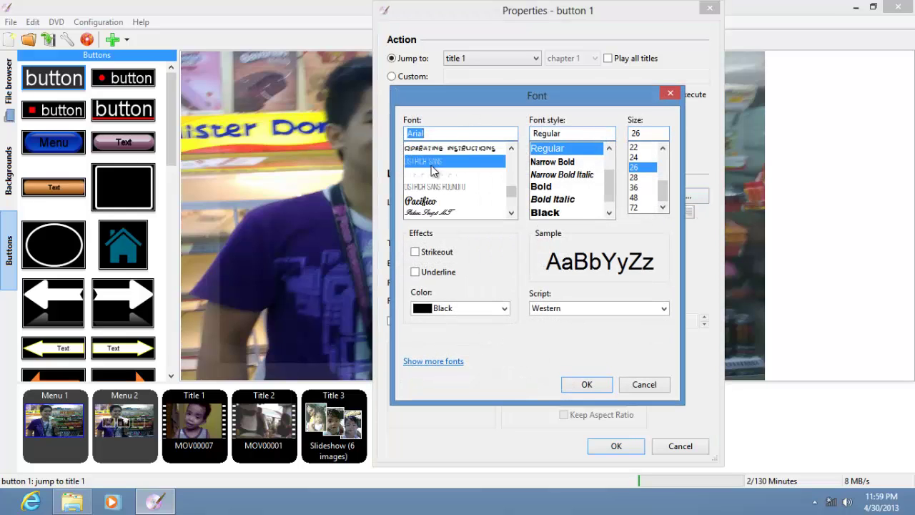
{"action": "left_click", "coordinate": [432, 163]}
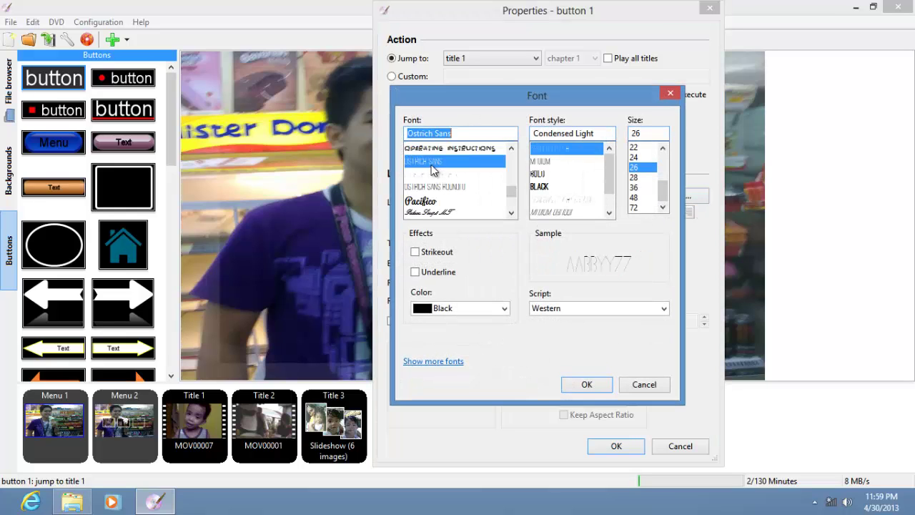
{"action": "left_click", "coordinate": [541, 186]}
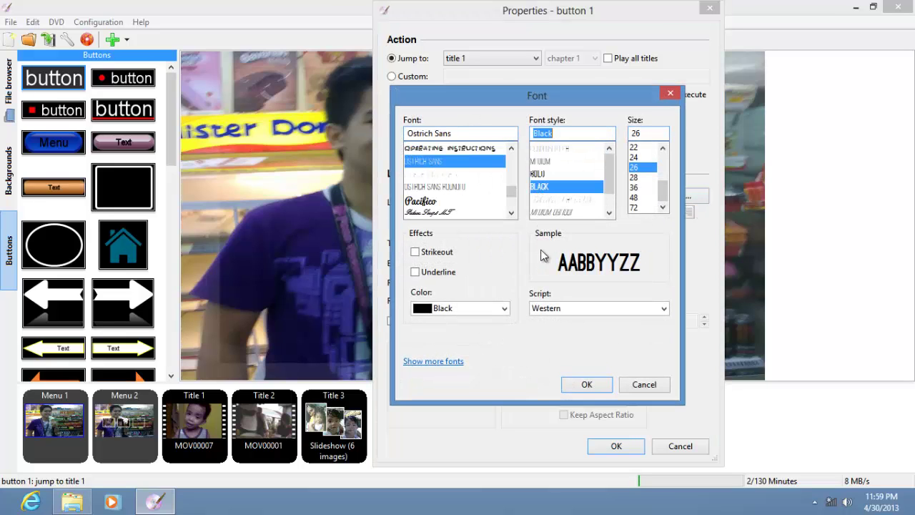
{"action": "left_click", "coordinate": [587, 384]}
{"action": "left_click_drag", "start_coordinate": [493, 204], "coordinate": [414, 200]}
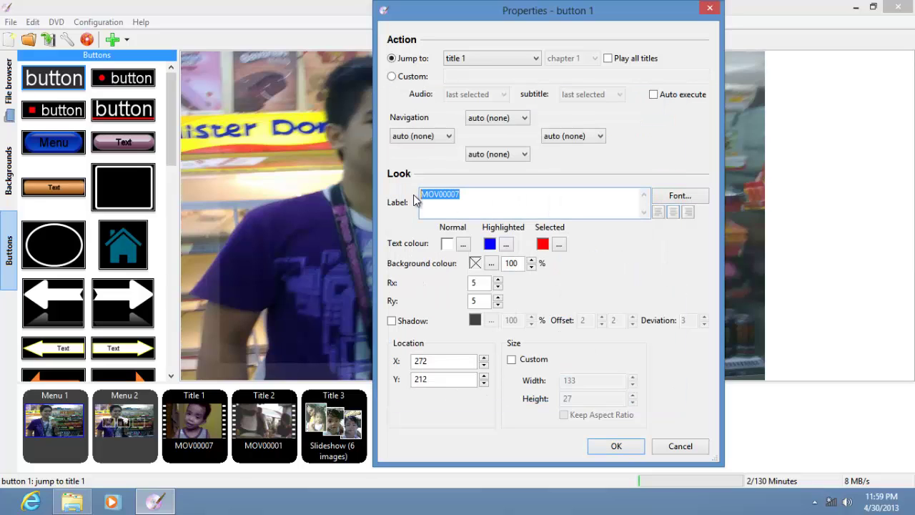
{"action": "type", "text": "PP"}
{"action": "key", "text": "BackSpace"}
{"action": "type", "text": "LAY ALL"}
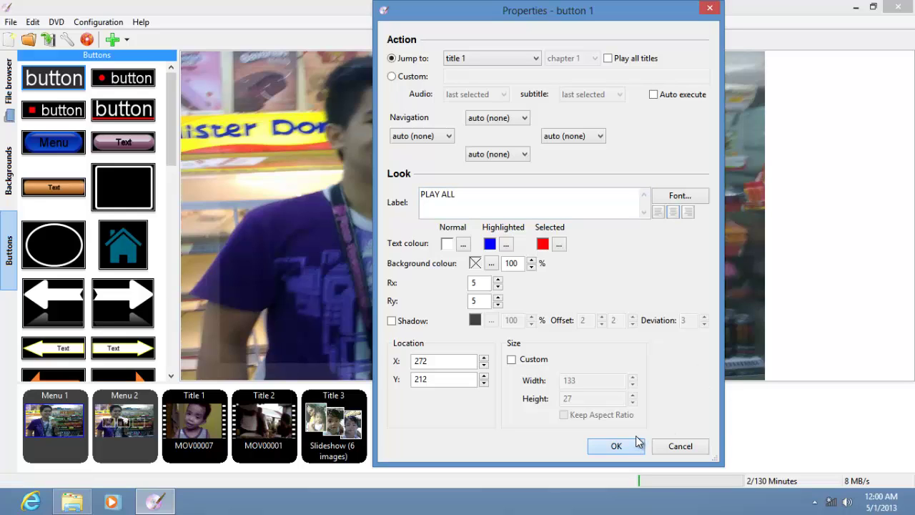
{"action": "left_click", "coordinate": [616, 446]}
- Enlarge the PLAY ALL font, set it to play all titles, and place it below MY DVD
{"action": "double_click", "coordinate": [461, 234]}
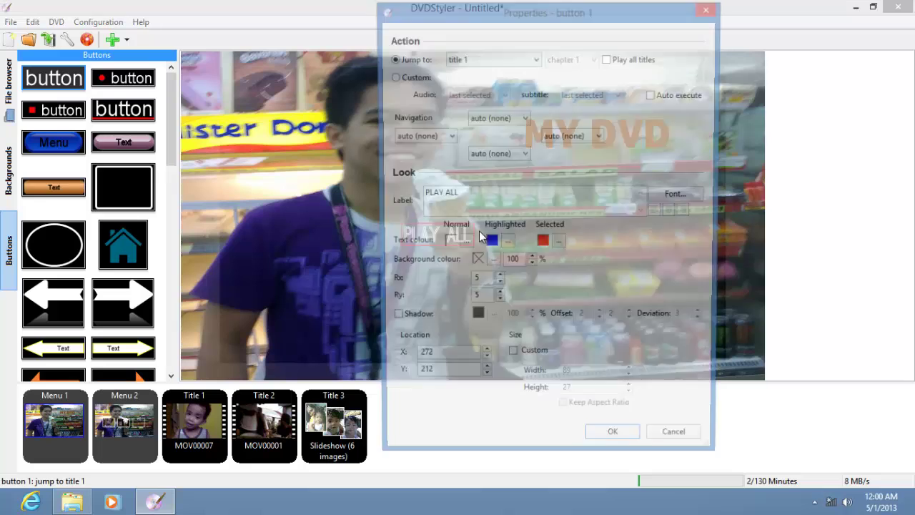
{"action": "left_click", "coordinate": [688, 193]}
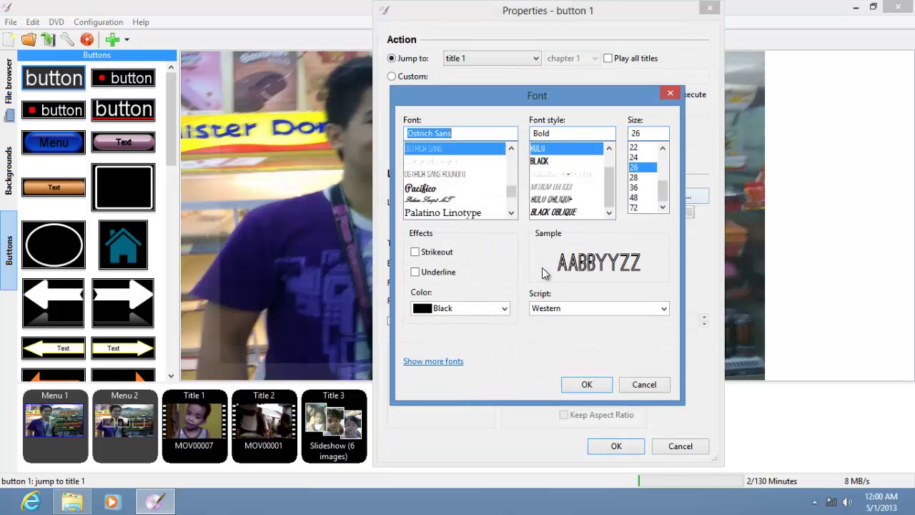
{"action": "left_click", "coordinate": [634, 197]}
{"action": "left_click", "coordinate": [572, 384]}
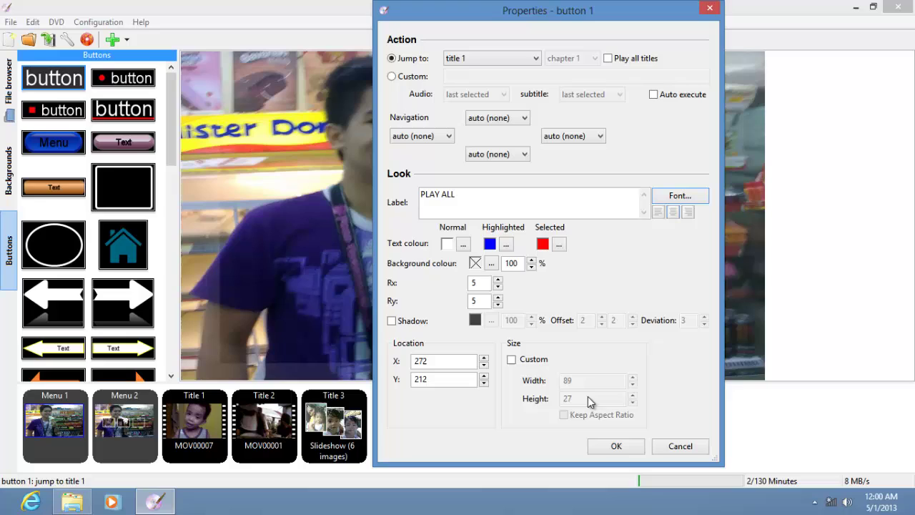
{"action": "left_click", "coordinate": [510, 245]}
{"action": "left_click", "coordinate": [526, 28]}
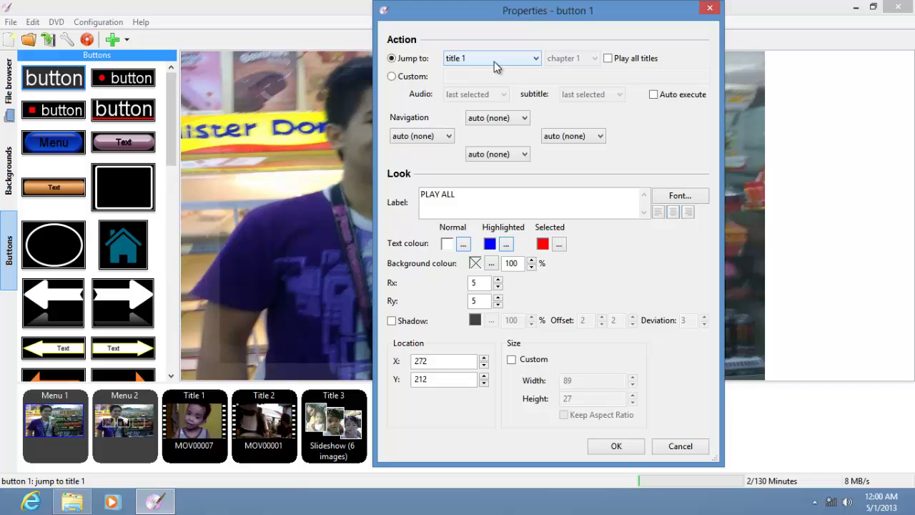
{"action": "left_click", "coordinate": [607, 58]}
{"action": "left_click", "coordinate": [617, 445]}
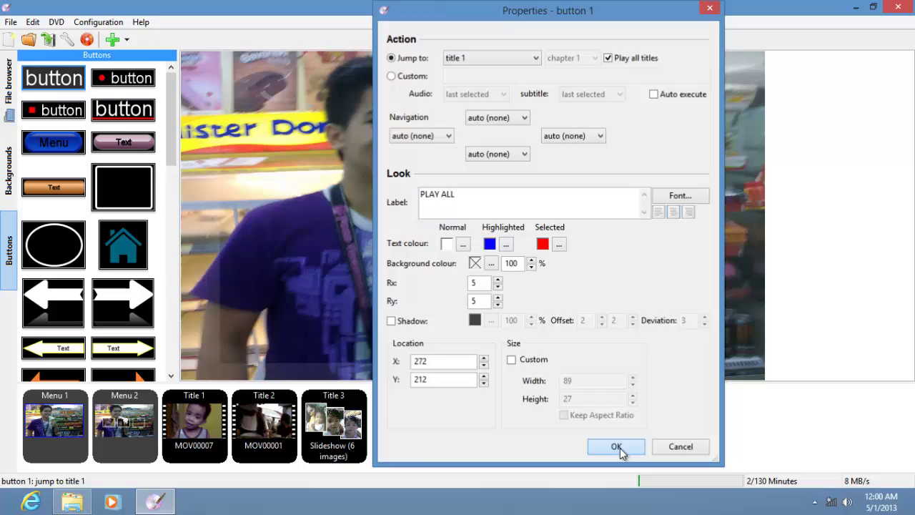
{"action": "left_click_drag", "start_coordinate": [486, 255], "coordinate": [652, 206]}
{"action": "left_click", "coordinate": [570, 265]}
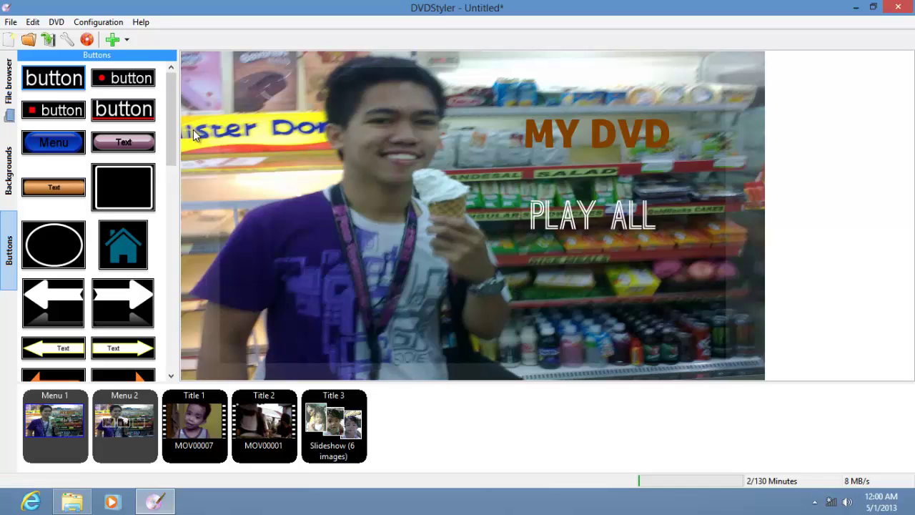
- Add a 'Movies' text button in bold Arvo size 36 with orange text
{"action": "left_click_drag", "start_coordinate": [171, 137], "coordinate": [170, 357]}
{"action": "left_click_drag", "start_coordinate": [53, 109], "coordinate": [507, 259]}
{"action": "double_click", "coordinate": [509, 262]}
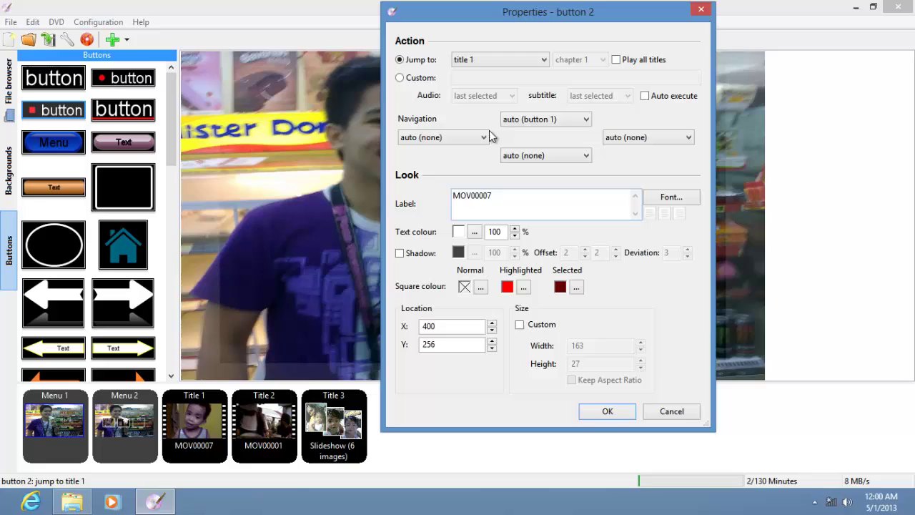
{"action": "left_click_drag", "start_coordinate": [533, 200], "coordinate": [362, 179]}
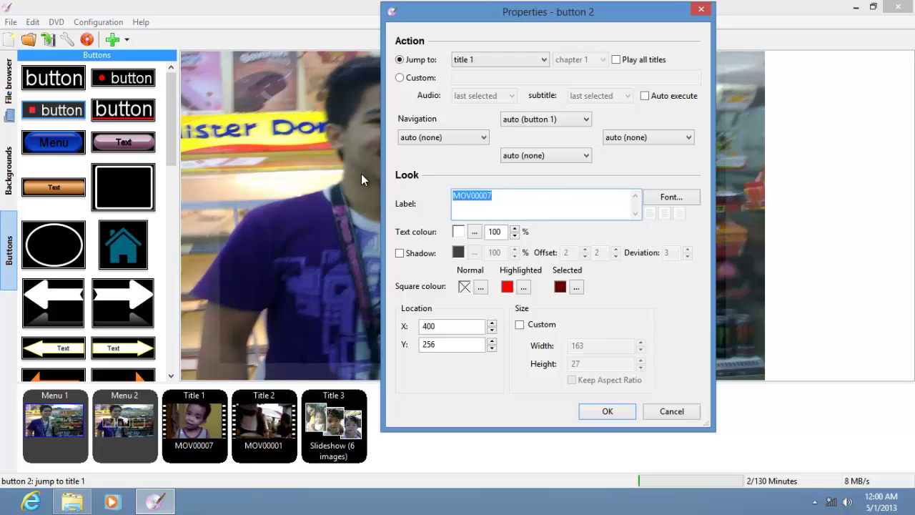
{"action": "type", "text": "Movies"}
{"action": "left_click", "coordinate": [692, 203]}
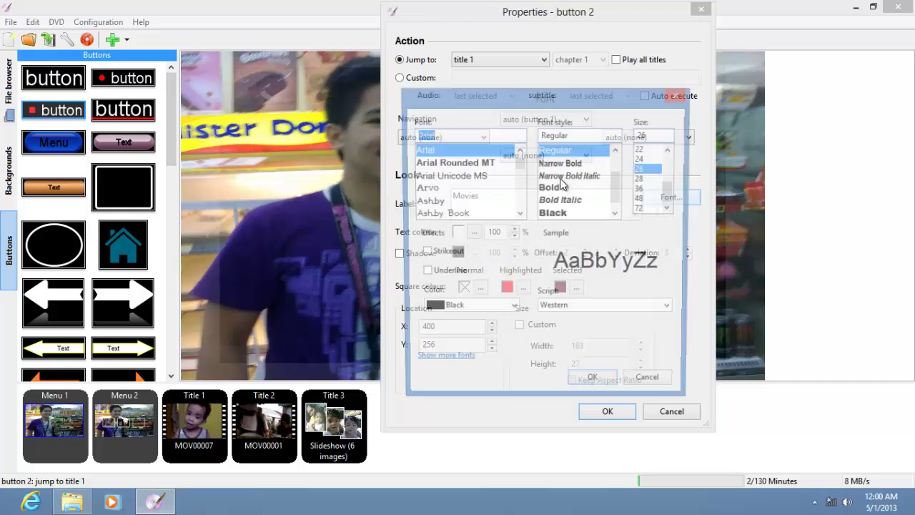
{"action": "left_click", "coordinate": [427, 188]}
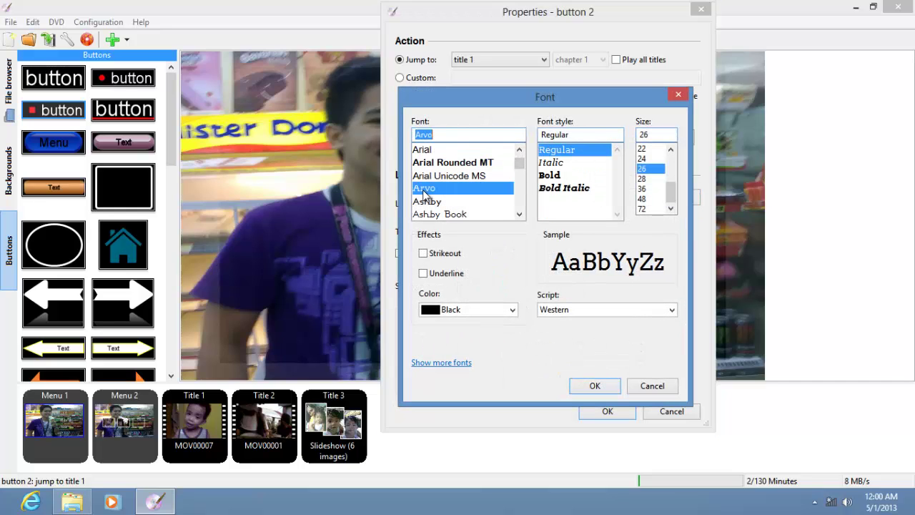
{"action": "left_click", "coordinate": [551, 178]}
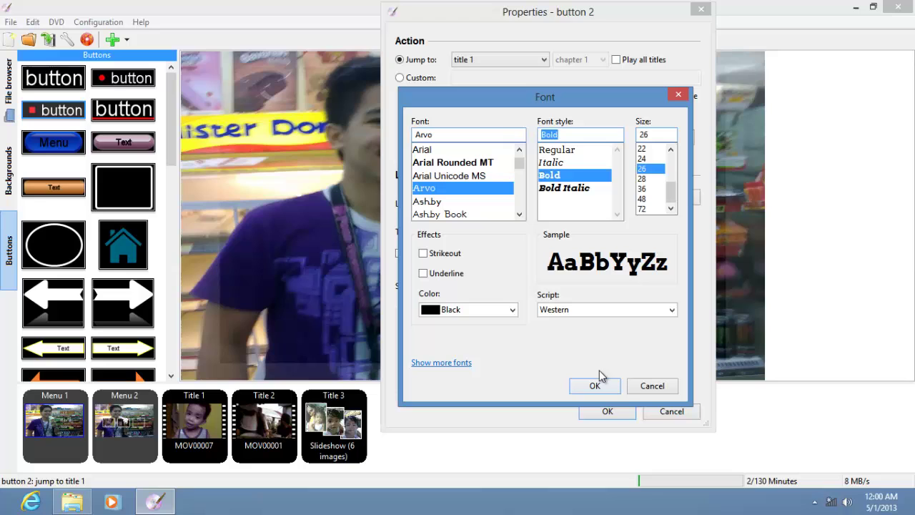
{"action": "left_click", "coordinate": [642, 189]}
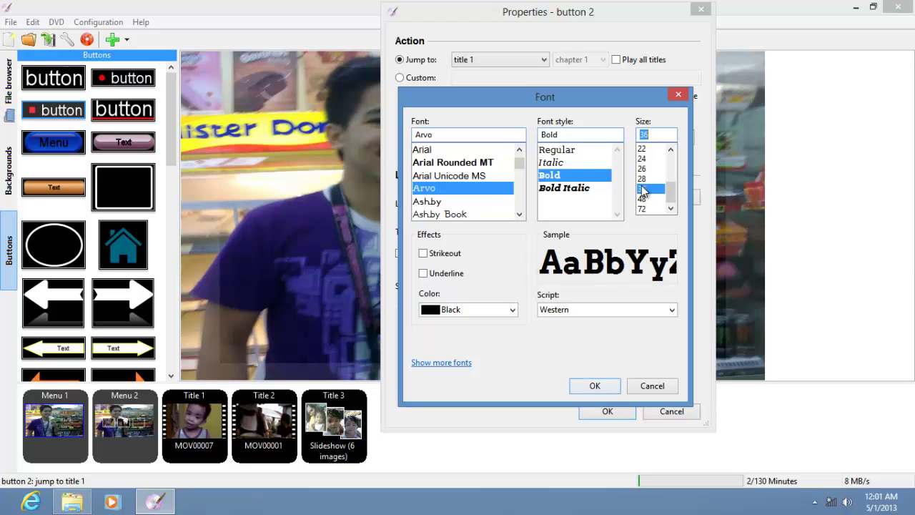
{"action": "left_click", "coordinate": [594, 386]}
{"action": "left_click", "coordinate": [475, 233]}
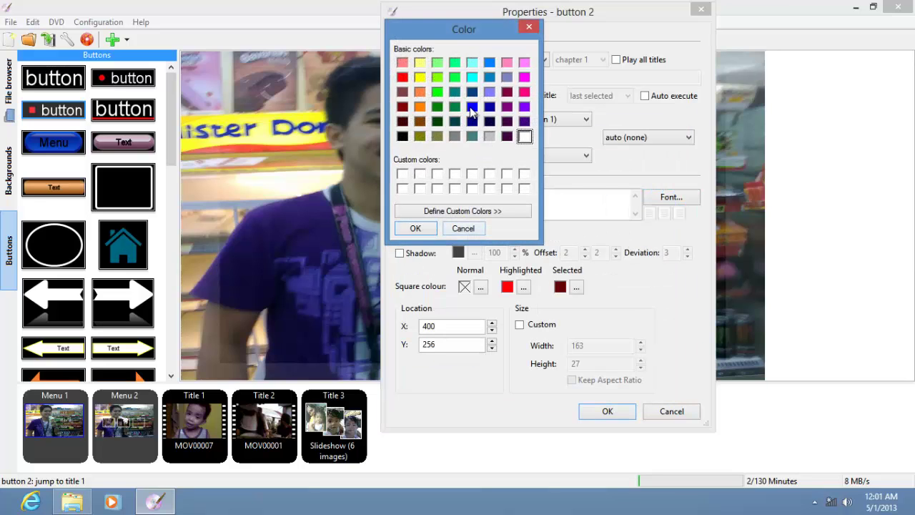
{"action": "double_click", "coordinate": [419, 107]}
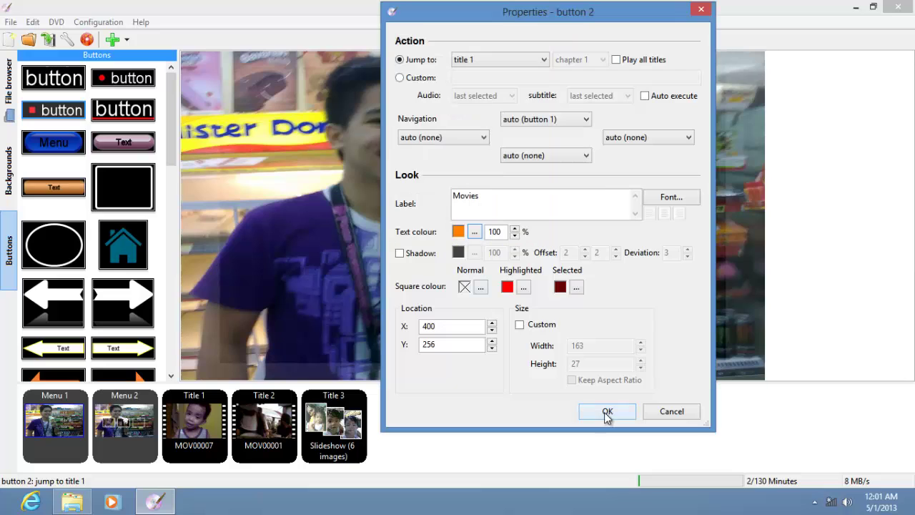
{"action": "left_click", "coordinate": [606, 413]}
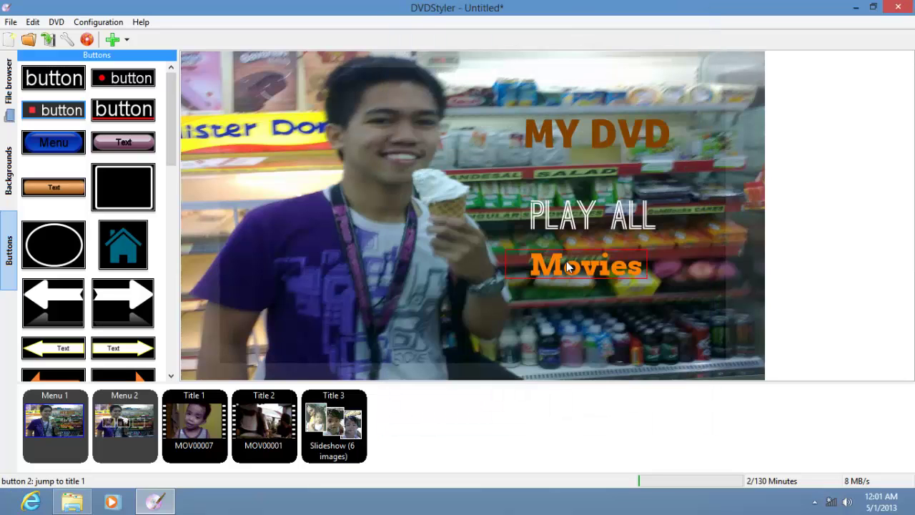
- Make the Movies button jump to menu 2
{"action": "double_click", "coordinate": [568, 267]}
{"action": "left_click", "coordinate": [539, 61]}
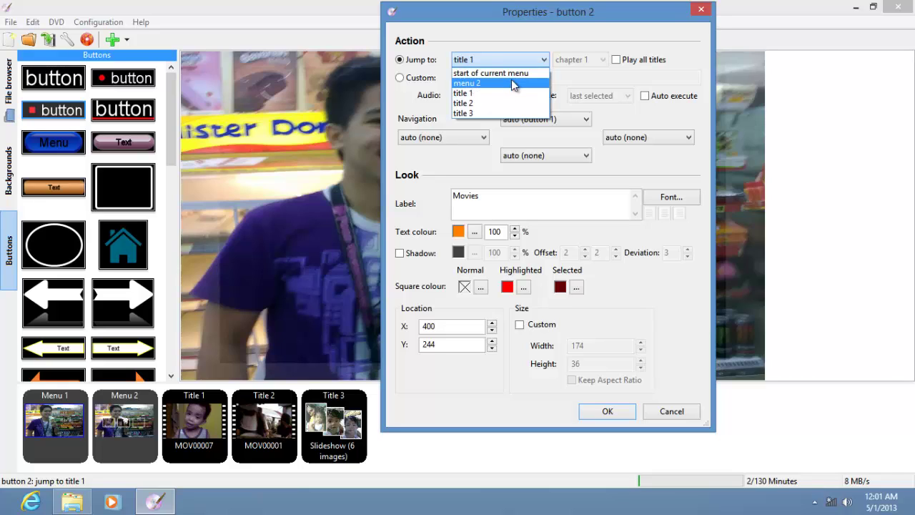
{"action": "left_click", "coordinate": [511, 80]}
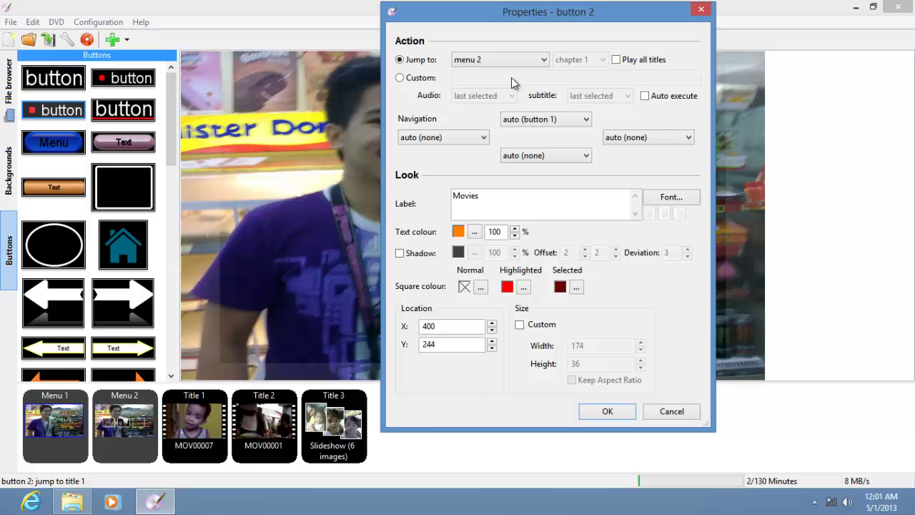
{"action": "left_click", "coordinate": [607, 412]}
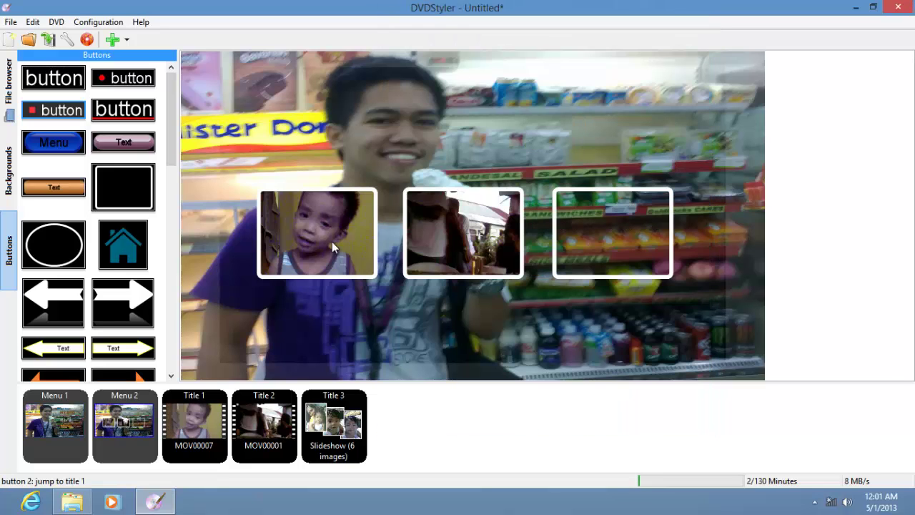
- Keep the first thumbnail jumping to title 1, with orange highlighted and blue selected borders
{"action": "double_click", "coordinate": [332, 241]}
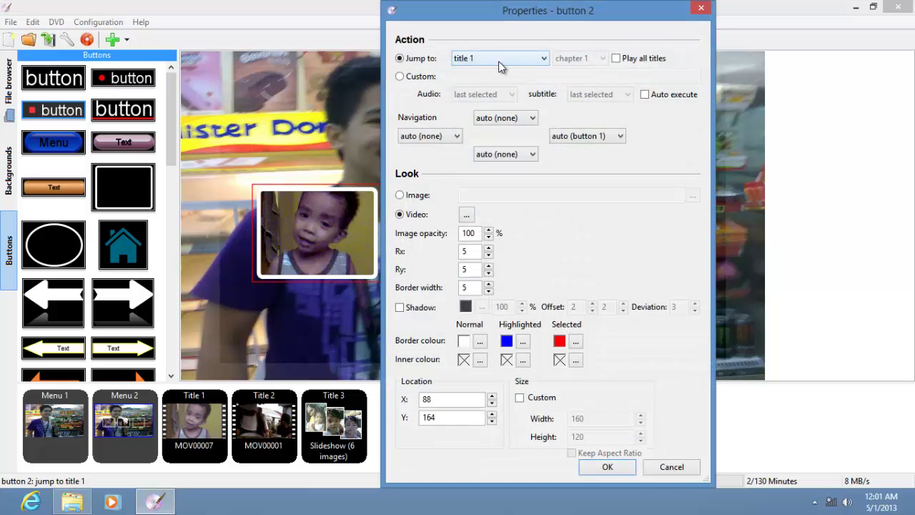
{"action": "left_click", "coordinate": [499, 60]}
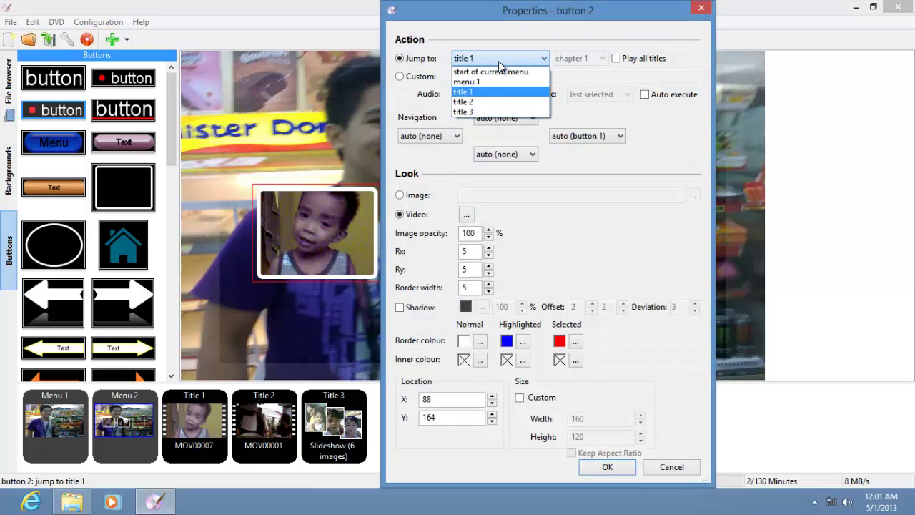
{"action": "left_click", "coordinate": [608, 212]}
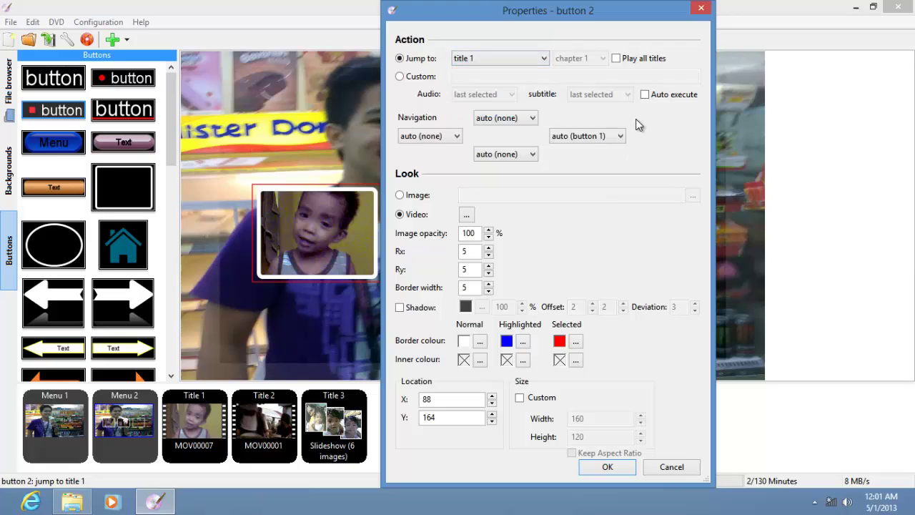
{"action": "left_click", "coordinate": [523, 341]}
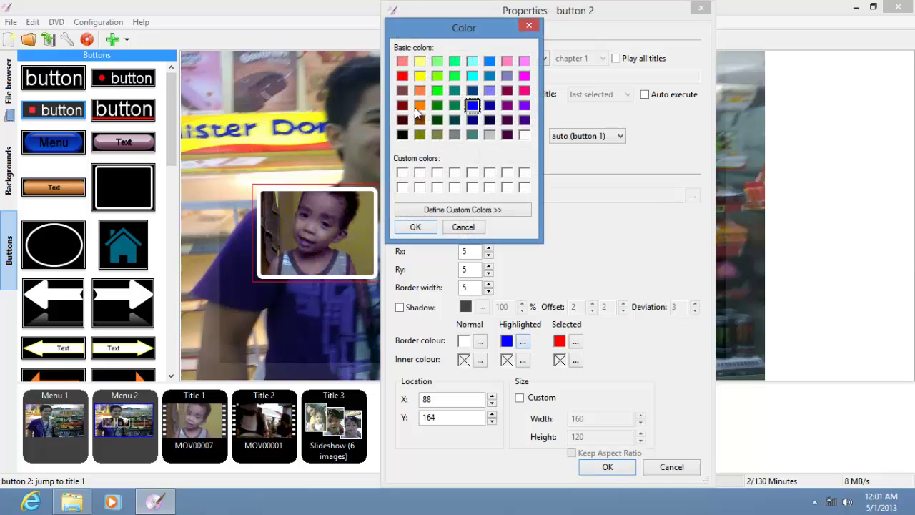
{"action": "left_click", "coordinate": [420, 105]}
{"action": "left_click", "coordinate": [415, 228]}
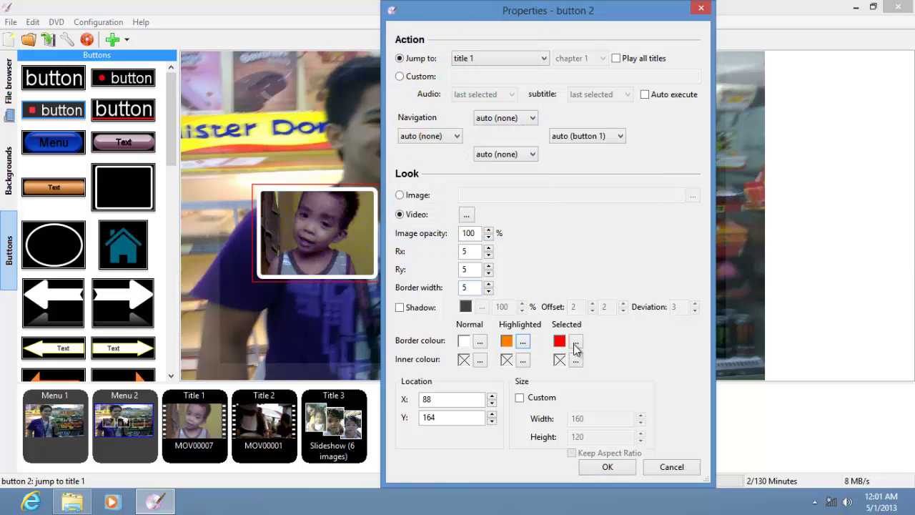
{"action": "left_click", "coordinate": [575, 341]}
{"action": "left_click", "coordinate": [472, 105]}
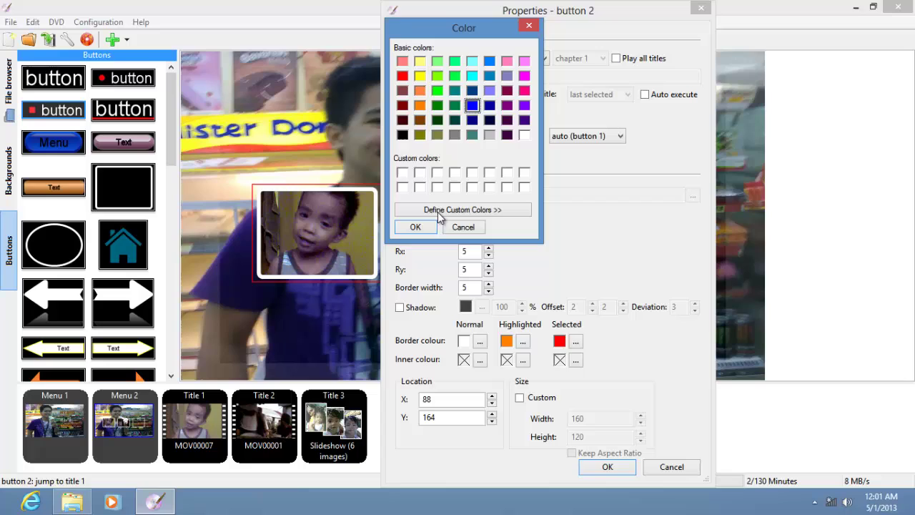
{"action": "left_click", "coordinate": [415, 228]}
- Adjust the opacity and corner values, apply, and stretch the thumbnail into a tall narrow frame
{"action": "left_click_drag", "start_coordinate": [478, 233], "coordinate": [438, 238]}
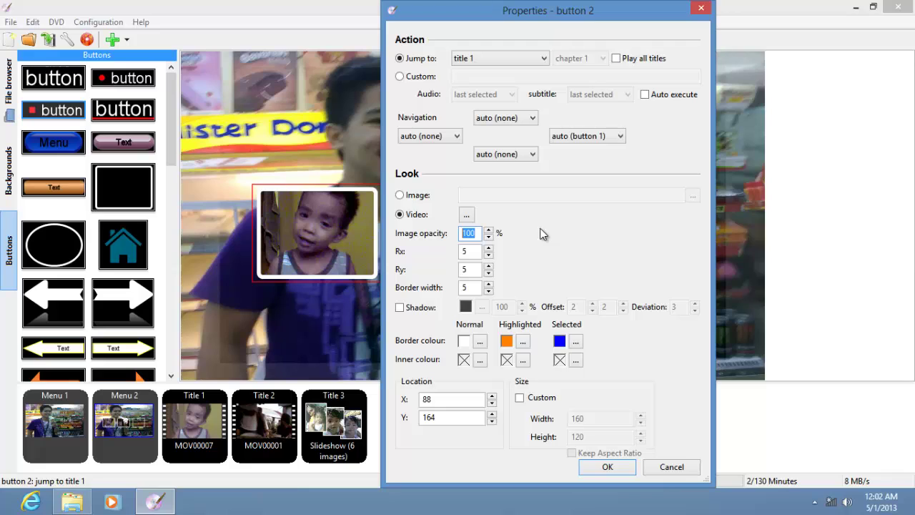
{"action": "left_click", "coordinate": [475, 251]}
{"action": "left_click_drag", "start_coordinate": [475, 251], "coordinate": [427, 293]}
{"action": "left_click_drag", "start_coordinate": [472, 270], "coordinate": [459, 270]}
{"action": "left_click", "coordinate": [605, 466]}
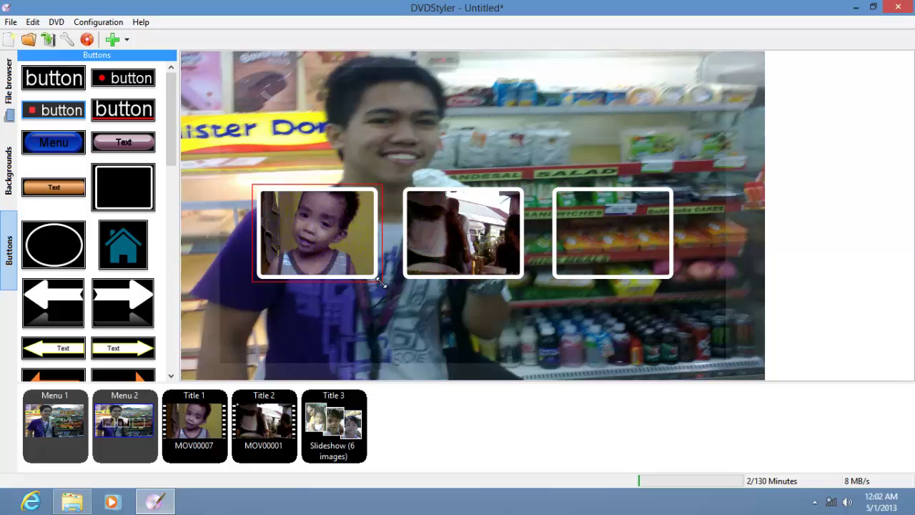
{"action": "left_click_drag", "start_coordinate": [355, 280], "coordinate": [339, 363]}
{"action": "left_click_drag", "start_coordinate": [298, 269], "coordinate": [325, 233]}
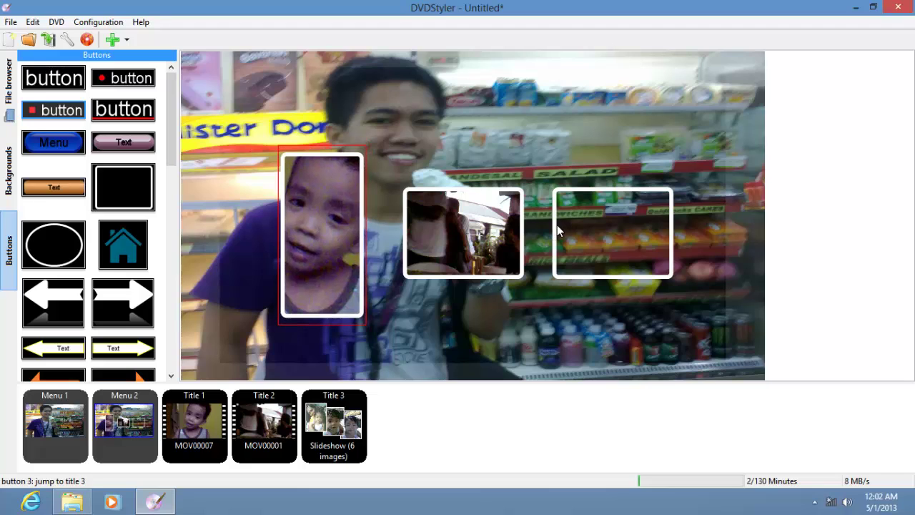
- Set the third thumbnail button's image to the green NinjaWookie picture from Pictures
{"action": "left_click", "coordinate": [603, 285]}
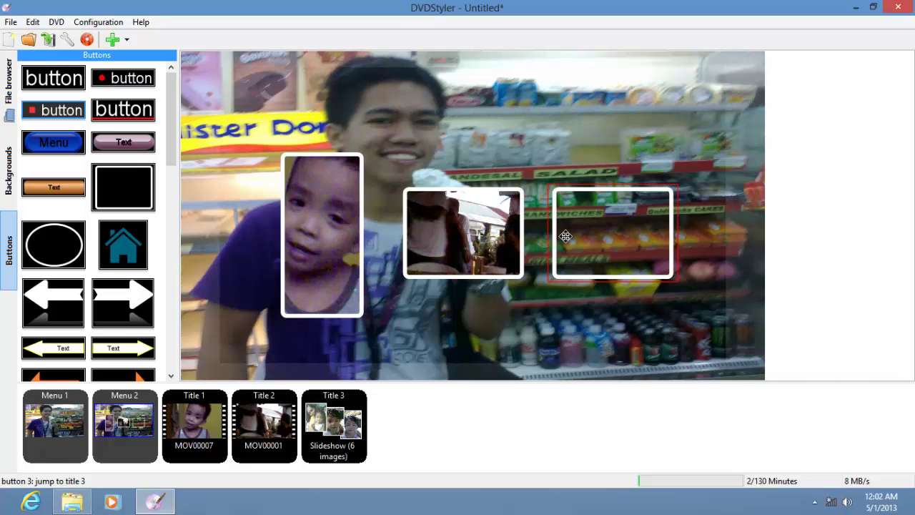
{"action": "double_click", "coordinate": [565, 236]}
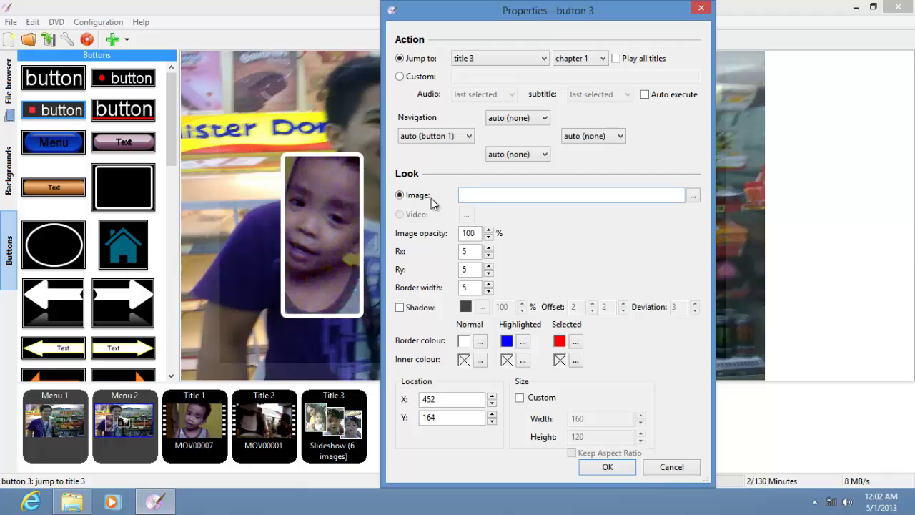
{"action": "left_click", "coordinate": [692, 196]}
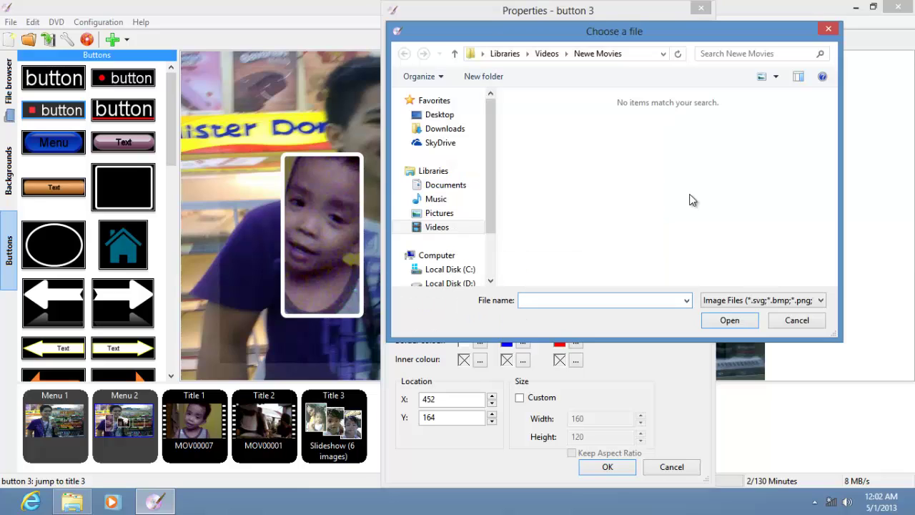
{"action": "left_click", "coordinate": [457, 211]}
{"action": "left_click_drag", "start_coordinate": [830, 122], "coordinate": [831, 166]}
{"action": "double_click", "coordinate": [621, 150]}
{"action": "key", "text": "Return"}
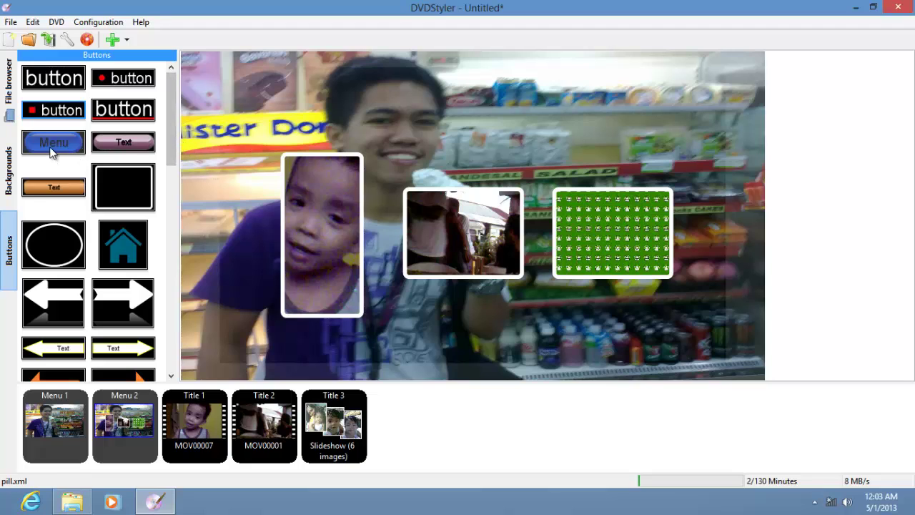
- Place a house button at the lower right of menu 2, jumping to menu 1
{"action": "left_click_drag", "start_coordinate": [123, 240], "coordinate": [623, 335]}
{"action": "double_click", "coordinate": [623, 335]}
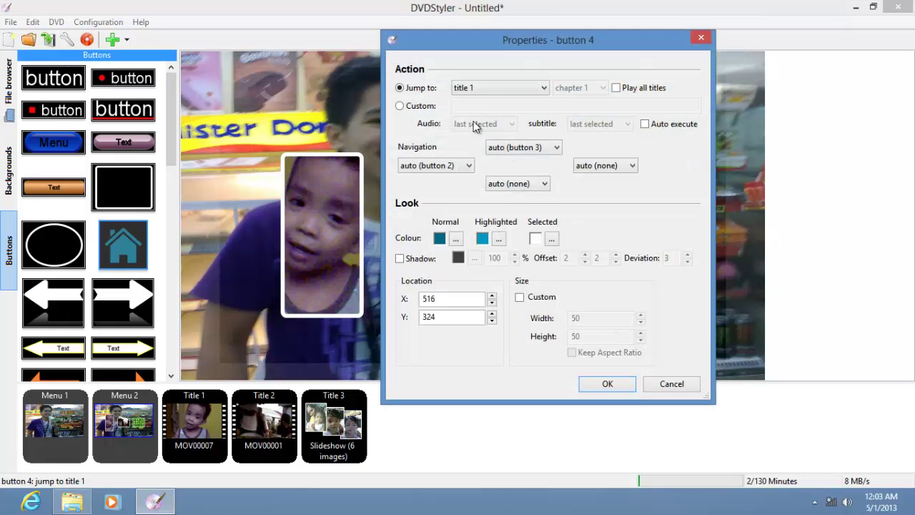
{"action": "left_click", "coordinate": [484, 87]}
{"action": "left_click", "coordinate": [475, 112]}
{"action": "left_click", "coordinate": [597, 384]}
- Colour the home button white and nudge it slightly to the right
{"action": "left_click", "coordinate": [456, 238]}
{"action": "left_click", "coordinate": [525, 164]}
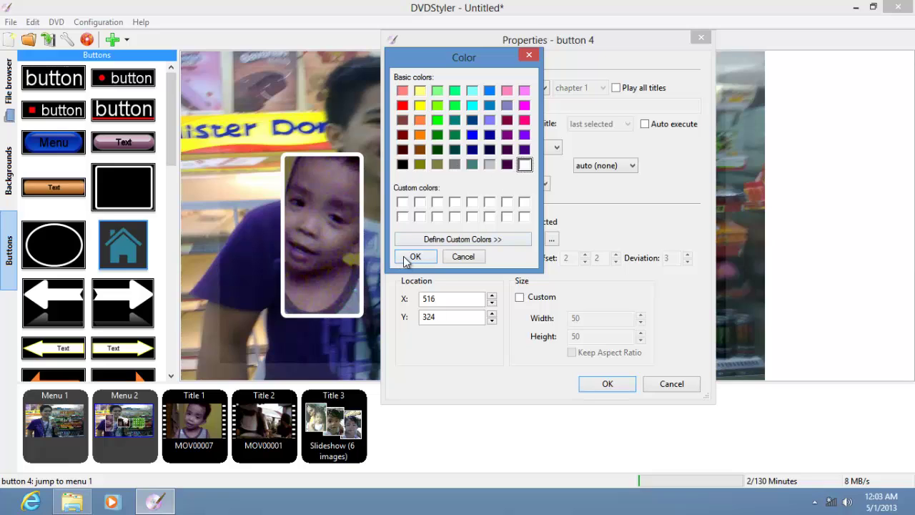
{"action": "left_click", "coordinate": [414, 257]}
{"action": "left_click", "coordinate": [607, 383]}
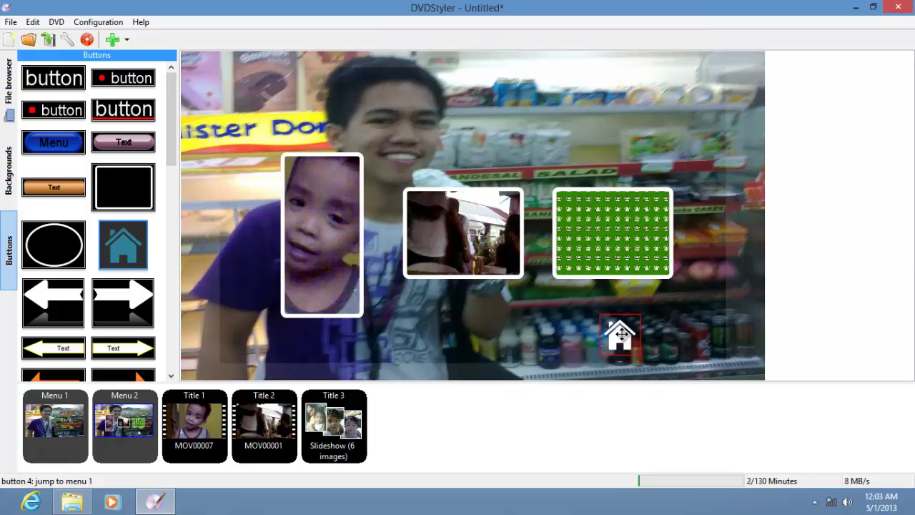
{"action": "left_click_drag", "start_coordinate": [621, 333], "coordinate": [647, 330]}
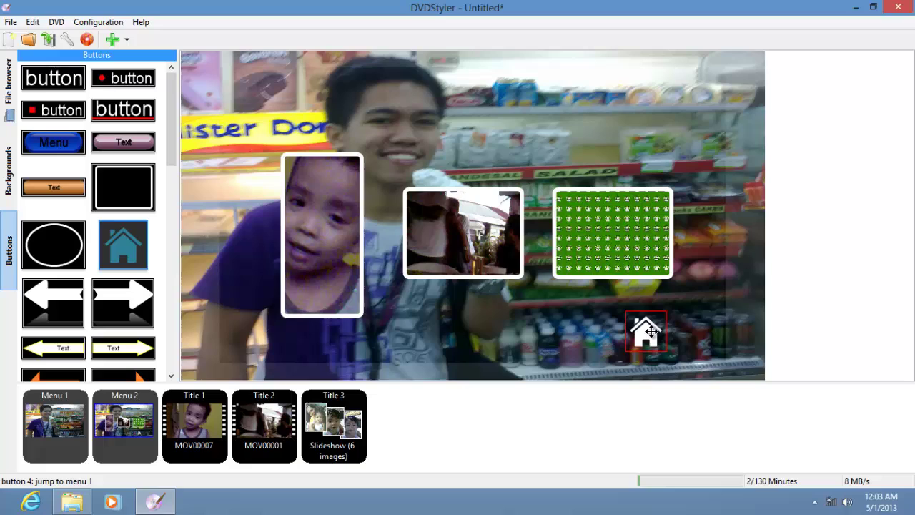
{"action": "left_click", "coordinate": [579, 329]}
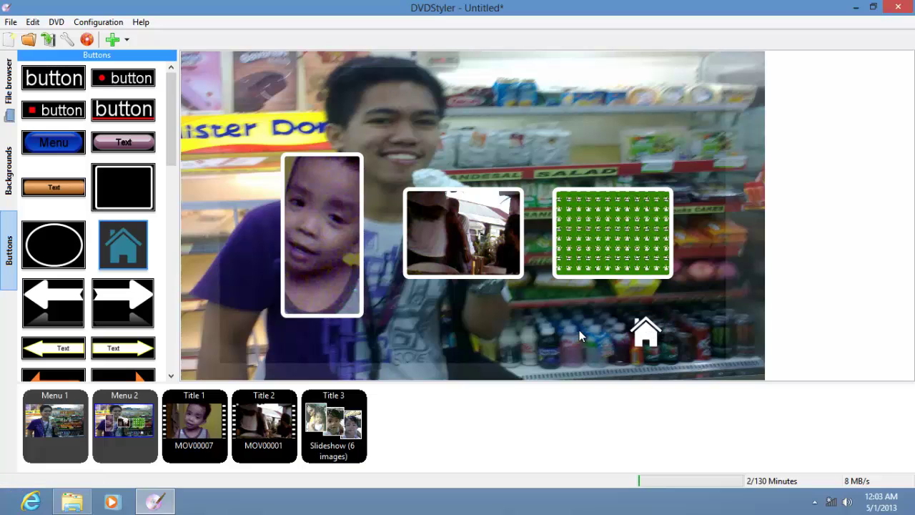
- Nudge the child's photo button and move the middle photo button left and up
{"action": "left_click", "coordinate": [284, 239]}
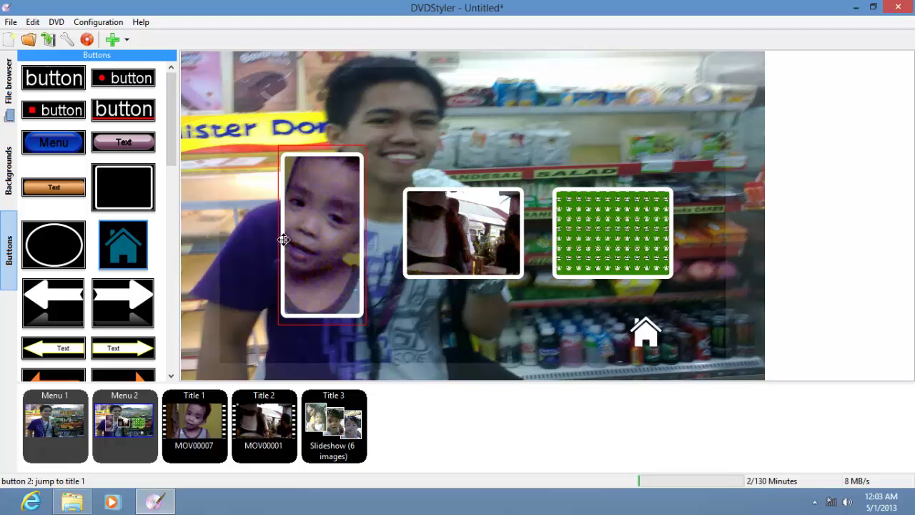
{"action": "left_click_drag", "start_coordinate": [303, 241], "coordinate": [293, 238]}
{"action": "left_click_drag", "start_coordinate": [454, 217], "coordinate": [416, 196]}
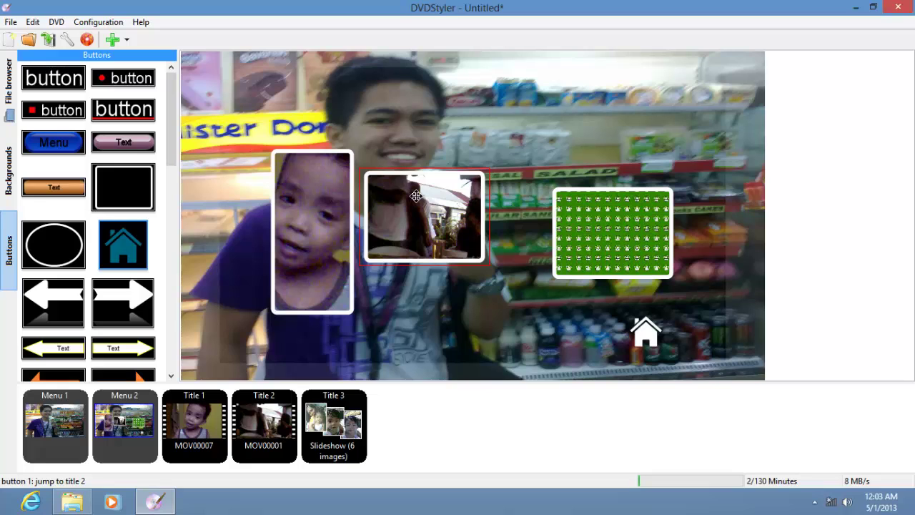
{"action": "double_click", "coordinate": [416, 196]}
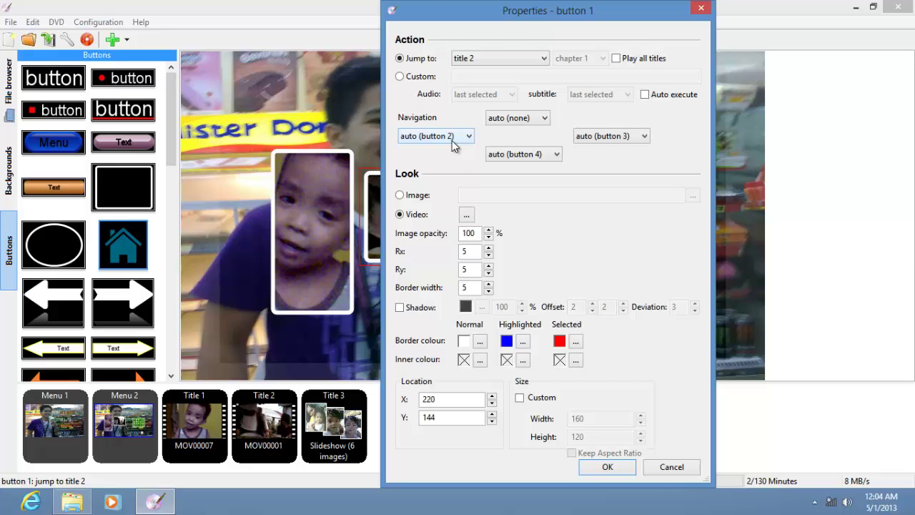
- Review button 1's navigation targets, leaving them automatic, then close properties and return to Menu 1
{"action": "left_click_drag", "start_coordinate": [474, 10], "coordinate": [618, 40]}
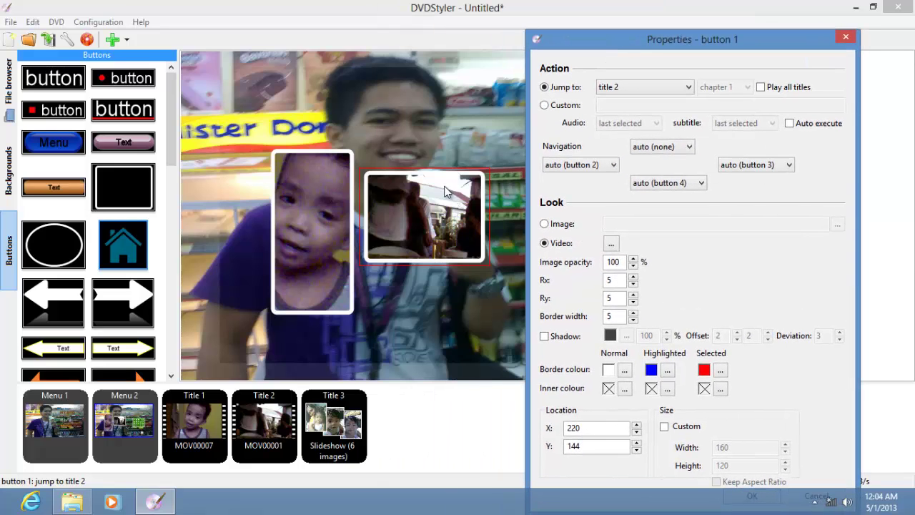
{"action": "left_click", "coordinate": [673, 147]}
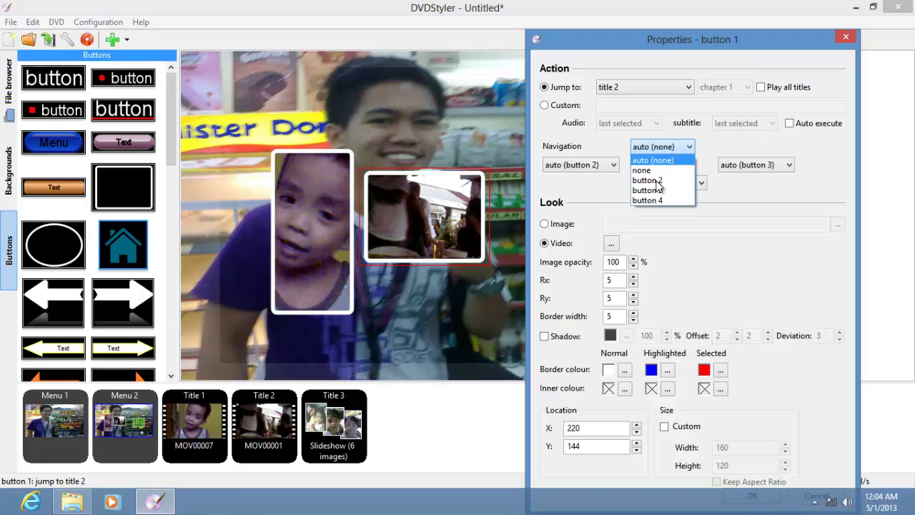
{"action": "left_click", "coordinate": [701, 147]}
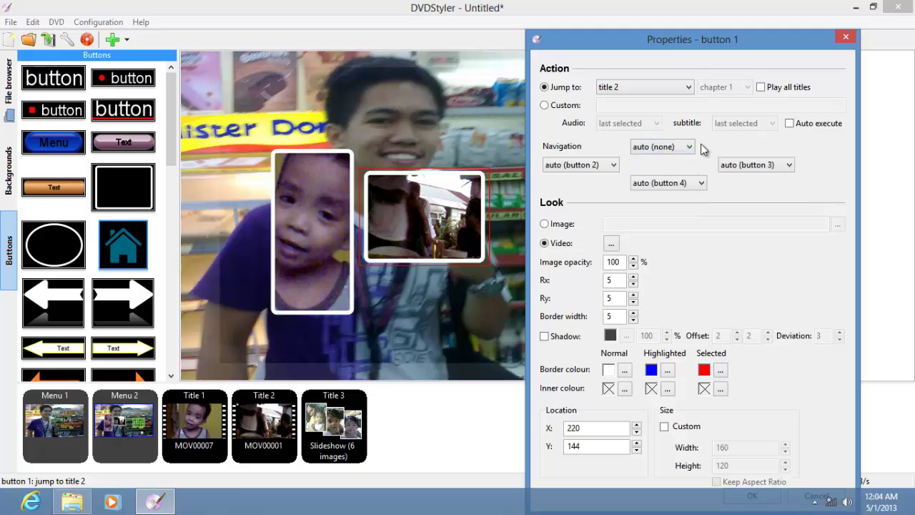
{"action": "left_click", "coordinate": [579, 164]}
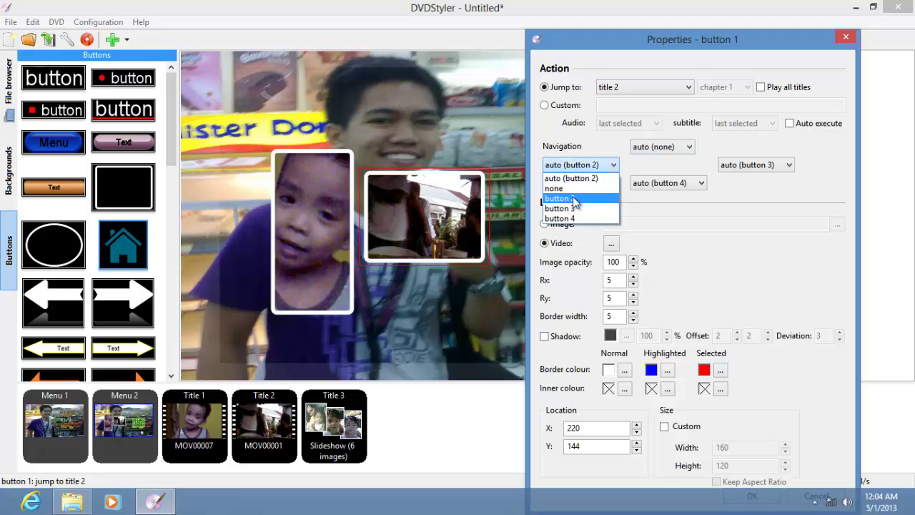
{"action": "left_click", "coordinate": [668, 225]}
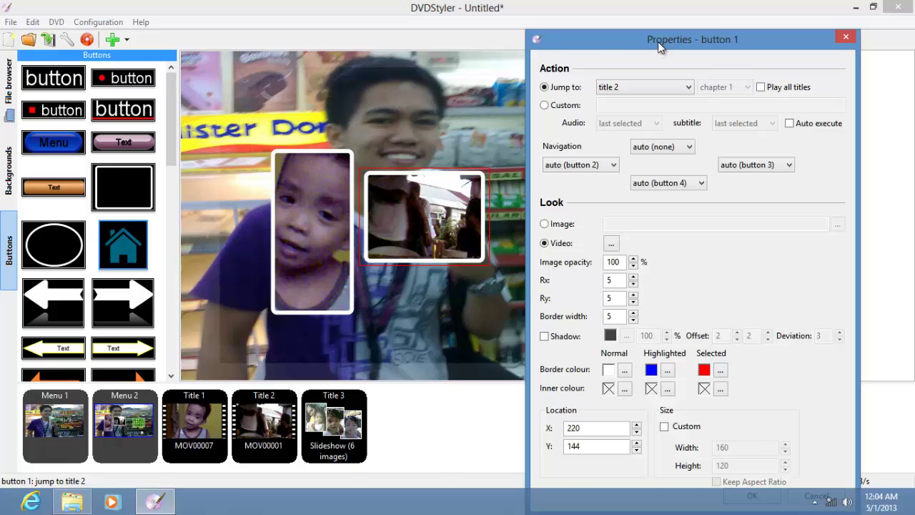
{"action": "left_click_drag", "start_coordinate": [657, 41], "coordinate": [243, 52]}
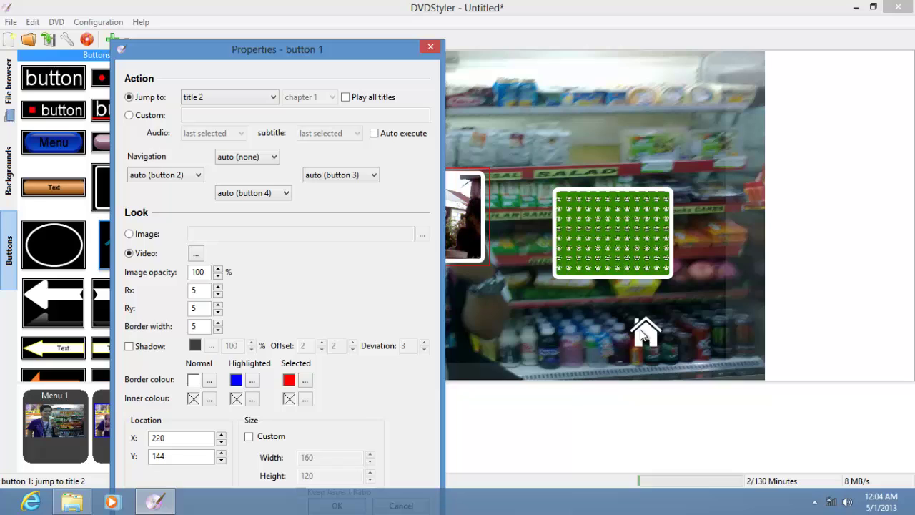
{"action": "left_click", "coordinate": [255, 194]}
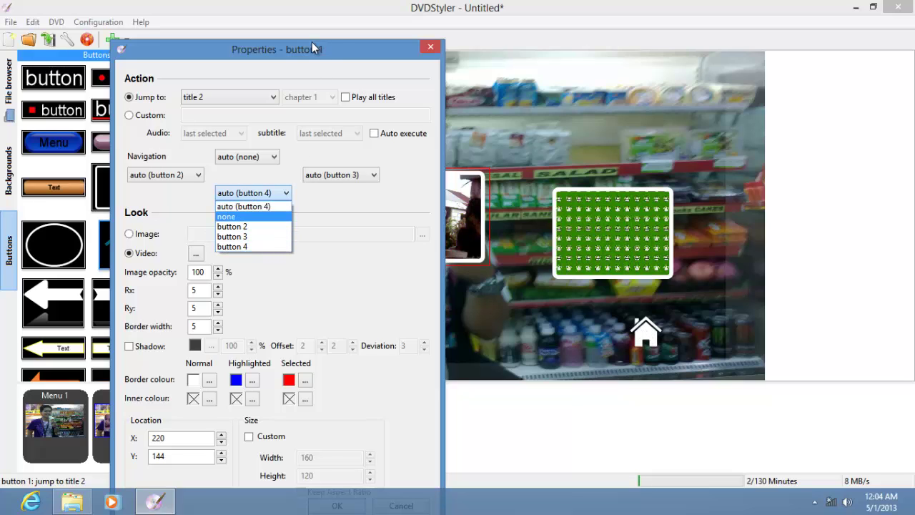
{"action": "left_click", "coordinate": [429, 50]}
{"action": "left_click", "coordinate": [429, 50]}
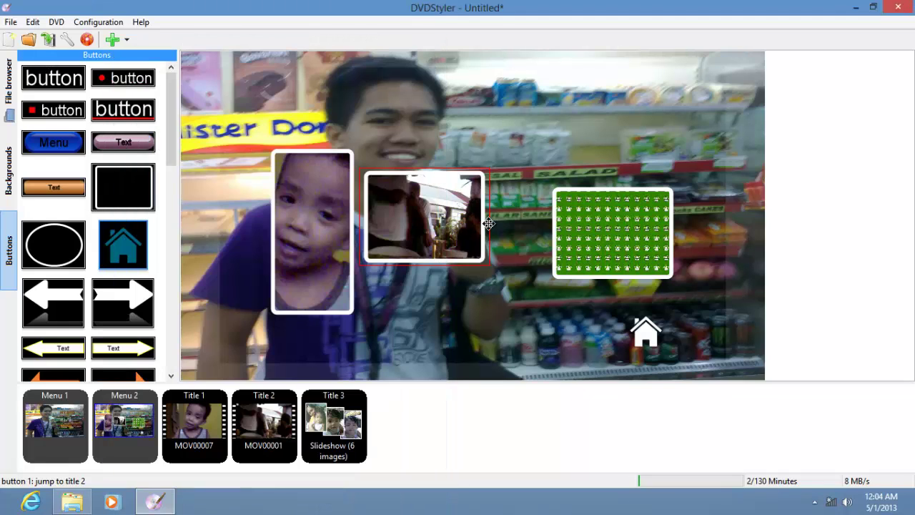
- Set Menu 1's audio to Piano Song.mp3 with Loop enabled
{"action": "left_click", "coordinate": [77, 426]}
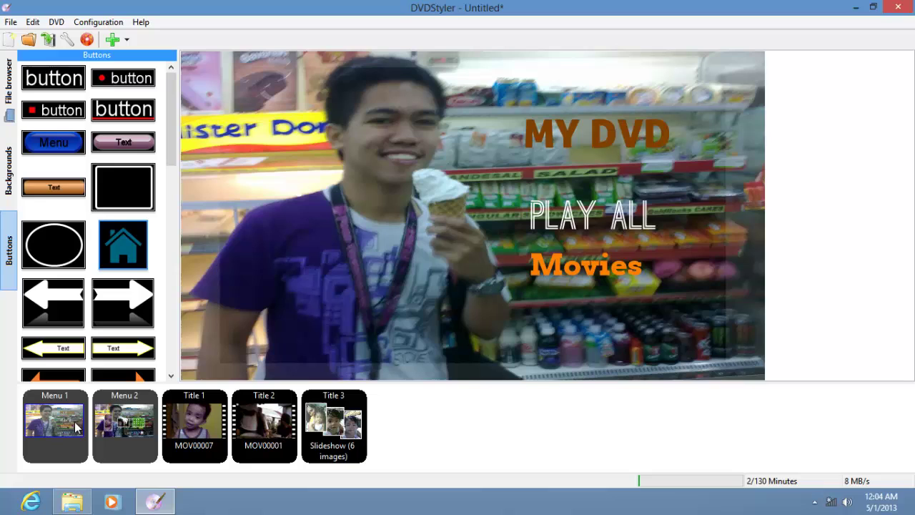
{"action": "right_click", "coordinate": [315, 124]}
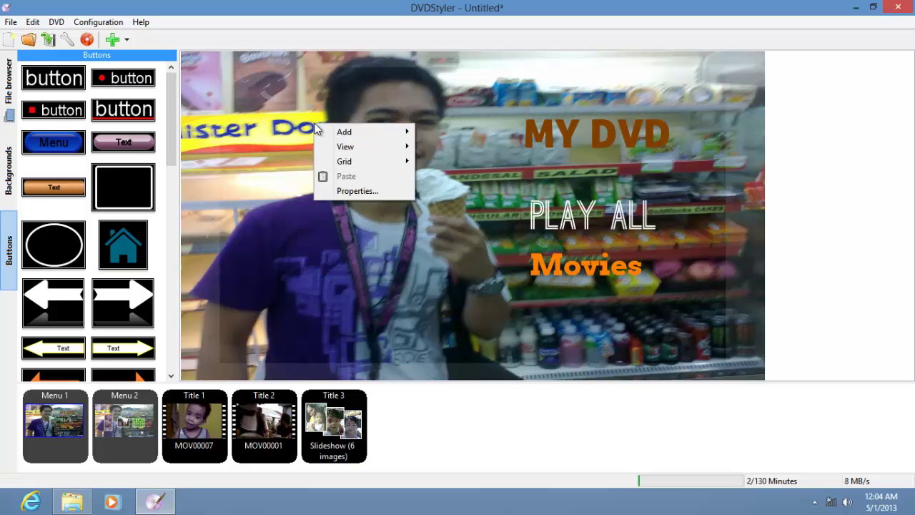
{"action": "left_click", "coordinate": [357, 192]}
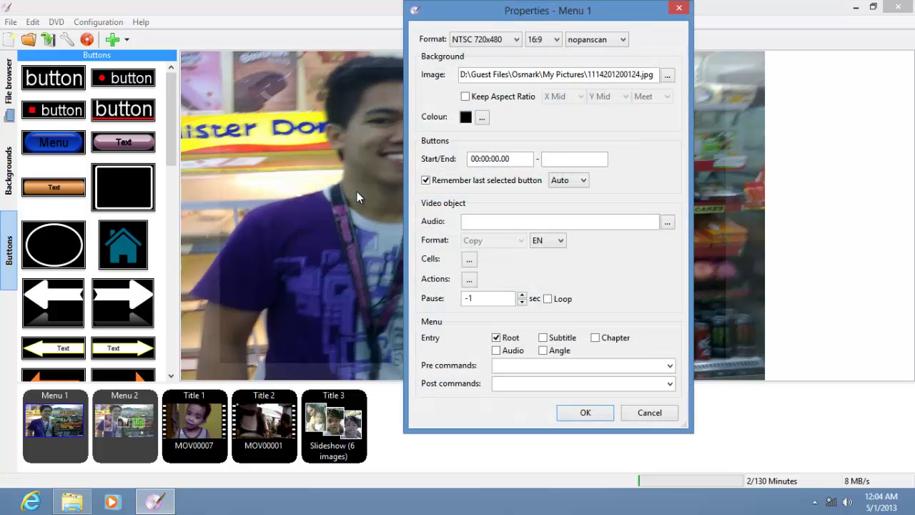
{"action": "left_click", "coordinate": [465, 220]}
{"action": "left_click", "coordinate": [670, 224]}
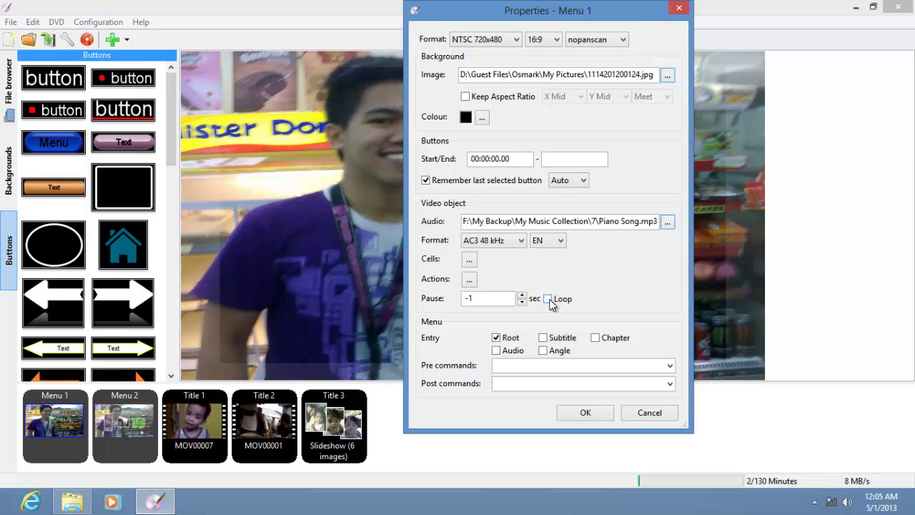
{"action": "left_click", "coordinate": [548, 299]}
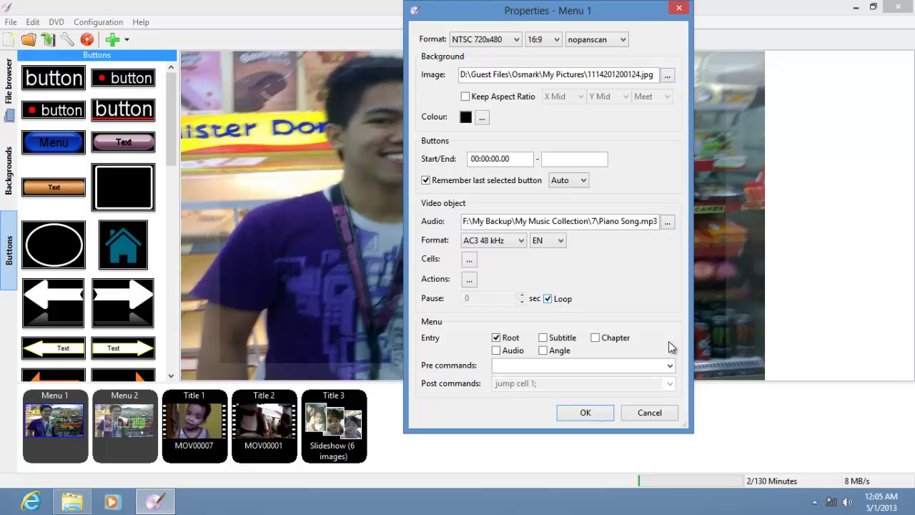
{"action": "left_click", "coordinate": [584, 412]}
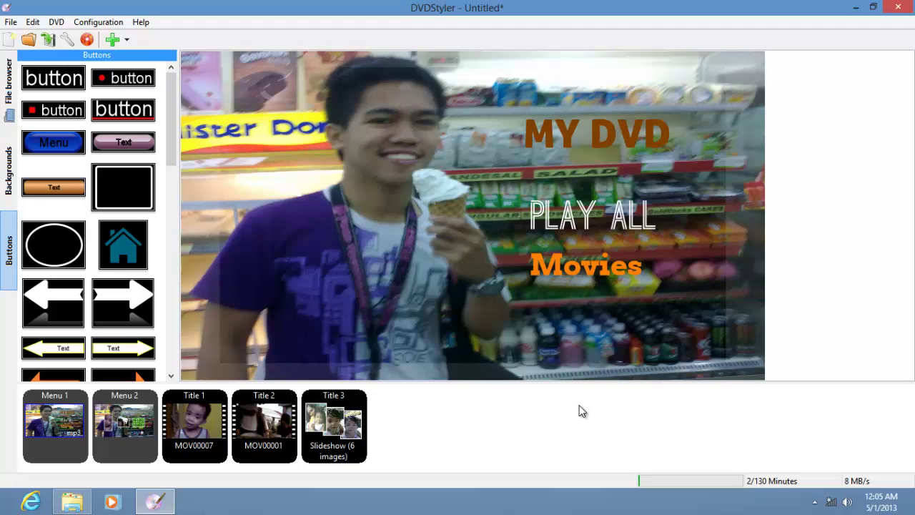
- Set Menu 2's background to the Photo Adventure slideshow video, using All Files, with Loop on
{"action": "left_click", "coordinate": [125, 425]}
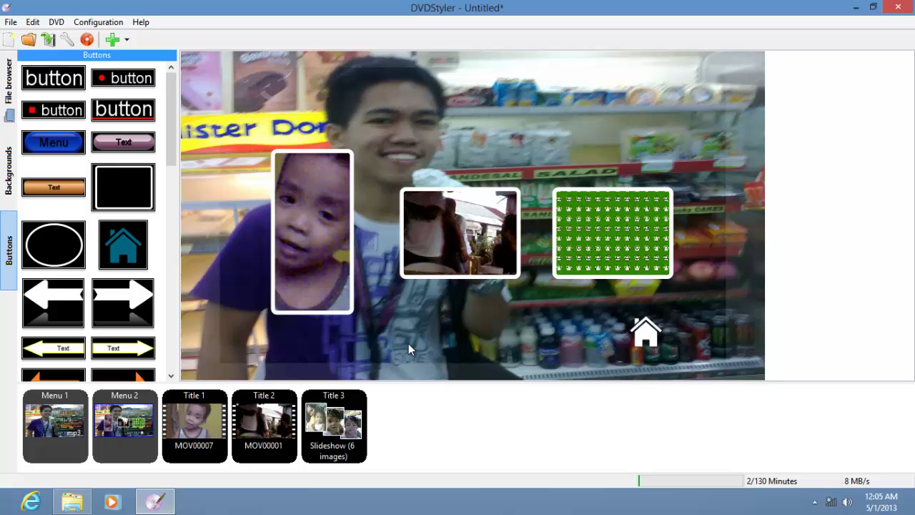
{"action": "right_click", "coordinate": [430, 315]}
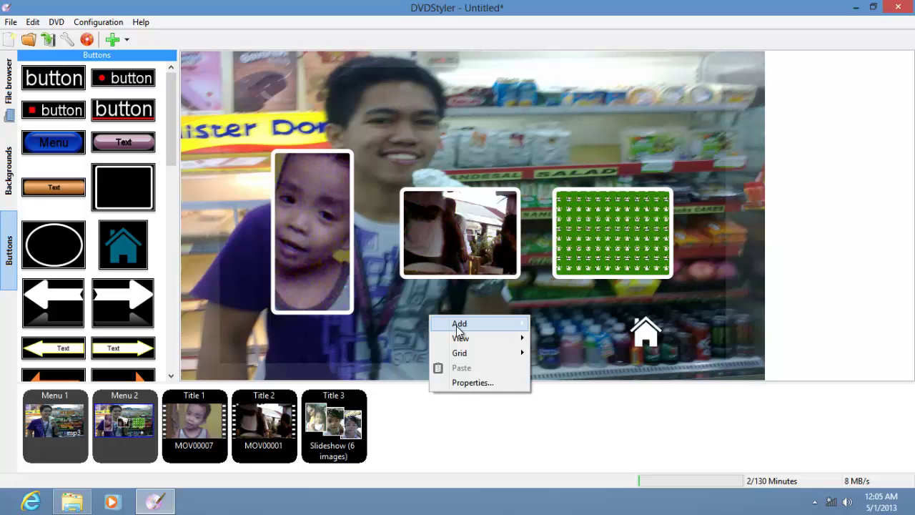
{"action": "left_click", "coordinate": [472, 384]}
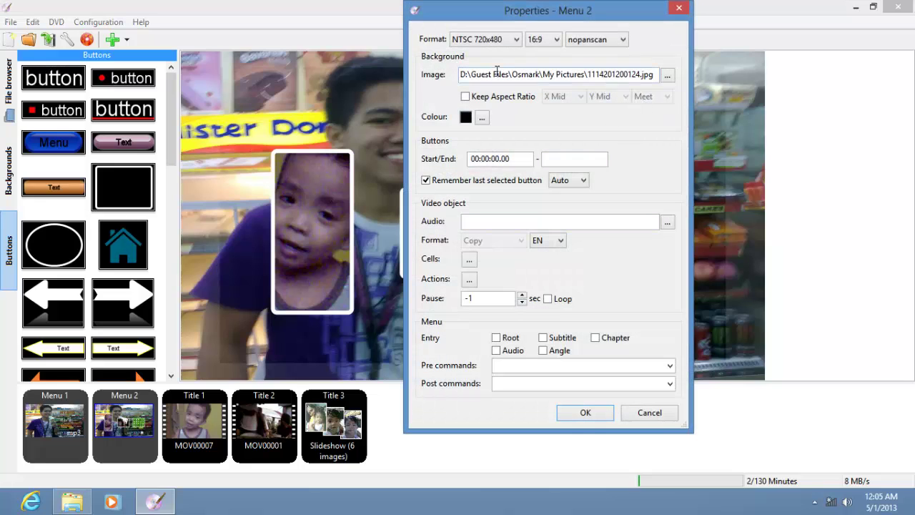
{"action": "left_click", "coordinate": [667, 76]}
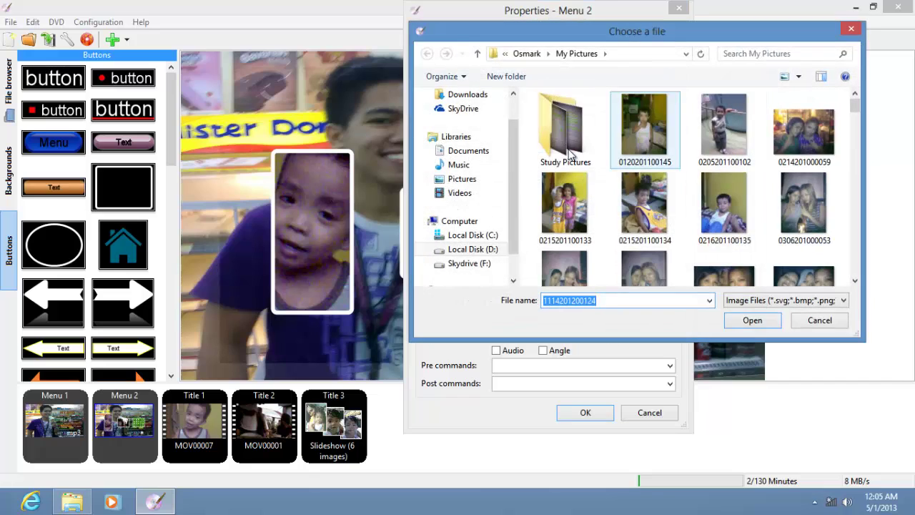
{"action": "scroll", "coordinate": [512, 197], "scroll_direction": "down", "scroll_amount": 1}
{"action": "scroll", "coordinate": [517, 200], "scroll_direction": "up", "scroll_amount": 1}
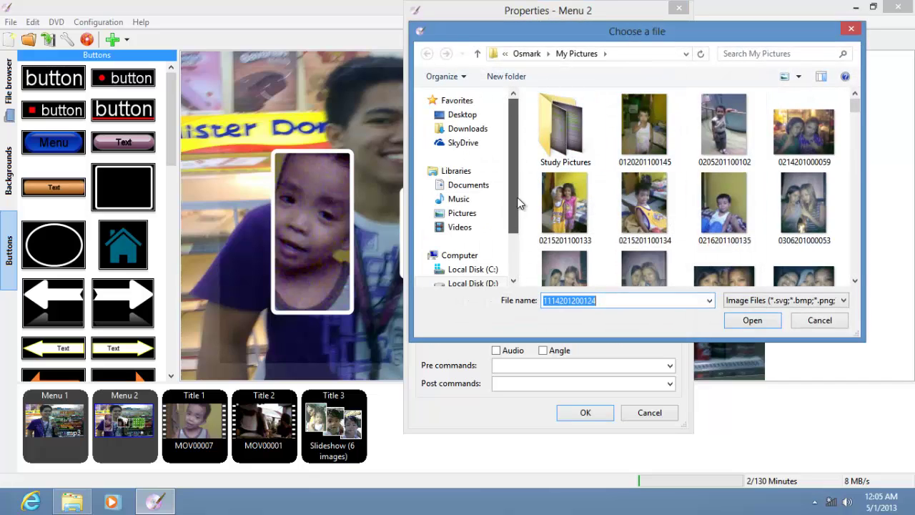
{"action": "scroll", "coordinate": [517, 201], "scroll_direction": "down", "scroll_amount": 1}
{"action": "left_click", "coordinate": [486, 236]}
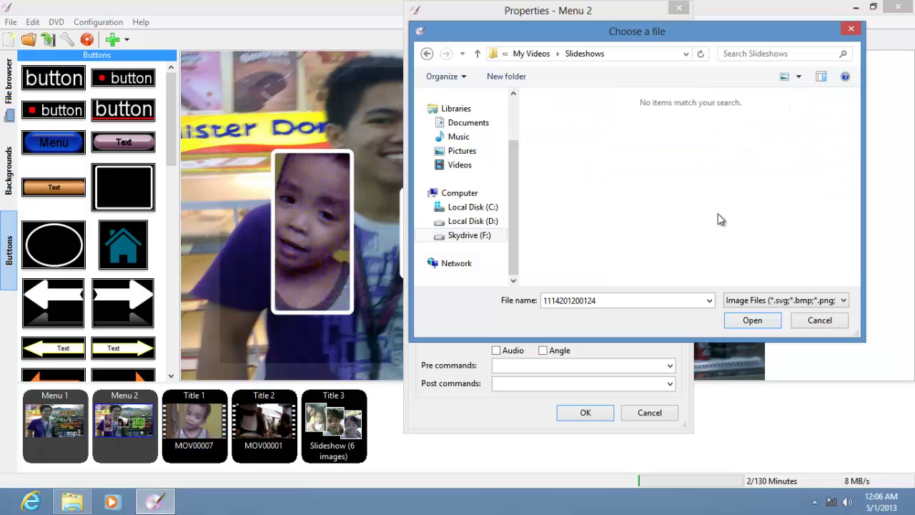
{"action": "left_click", "coordinate": [772, 302]}
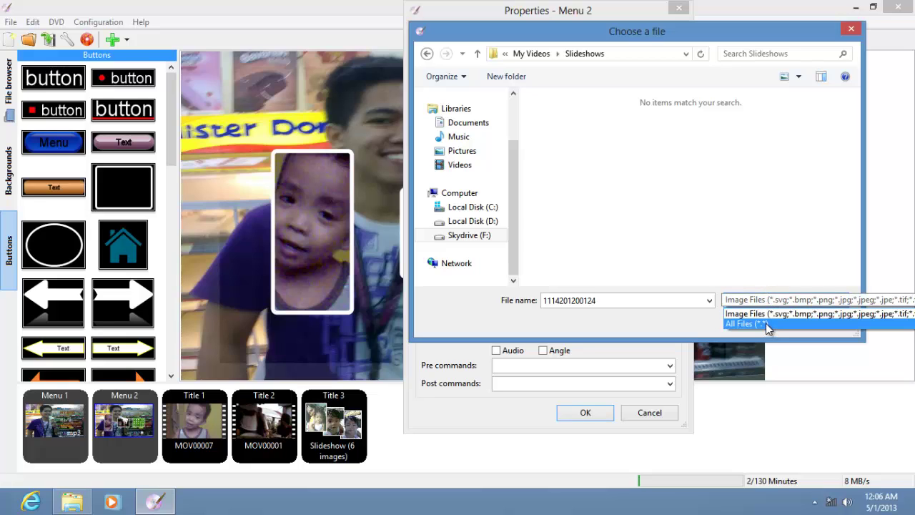
{"action": "left_click", "coordinate": [767, 326]}
{"action": "double_click", "coordinate": [565, 183]}
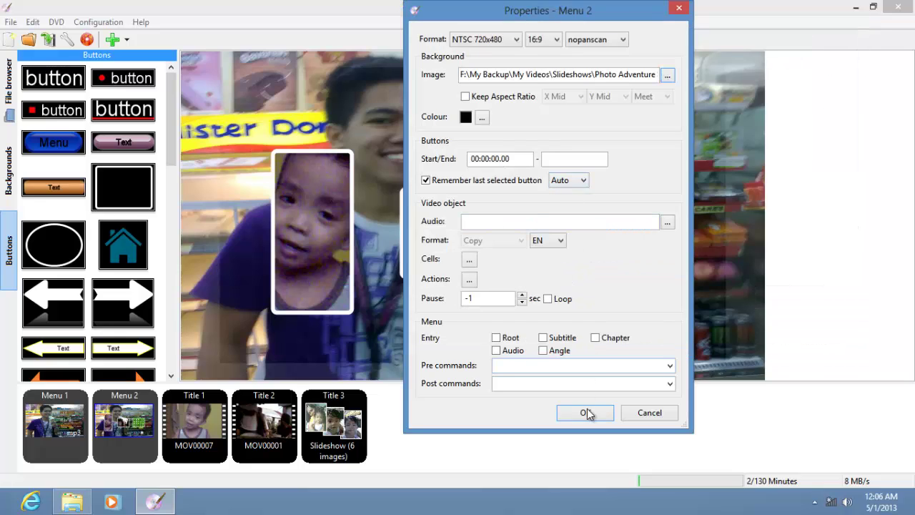
{"action": "left_click", "coordinate": [548, 298]}
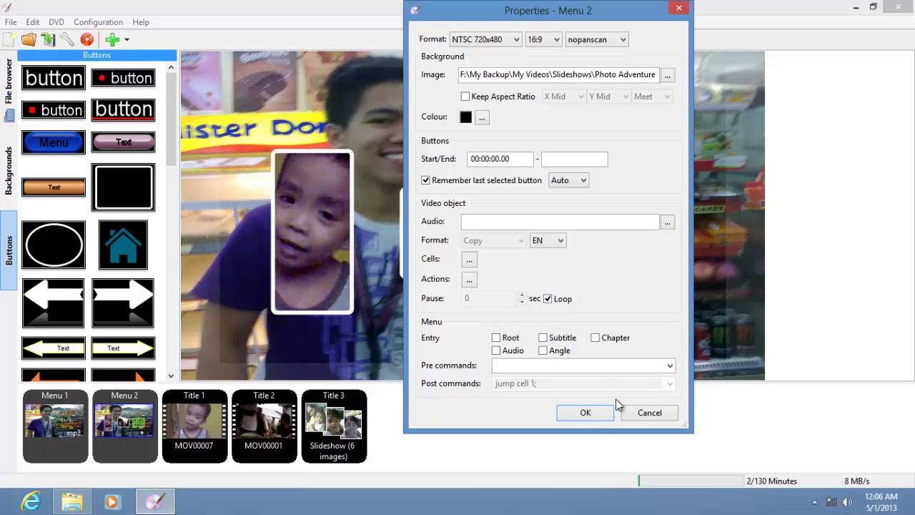
{"action": "left_click", "coordinate": [585, 414]}
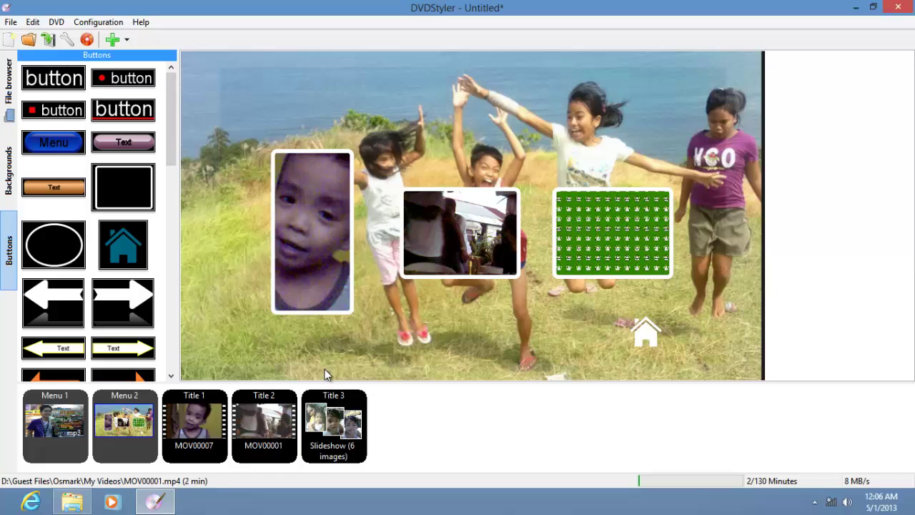
- In DVD Options, set the default title post command to Play next title and apply
{"action": "left_click", "coordinate": [55, 22]}
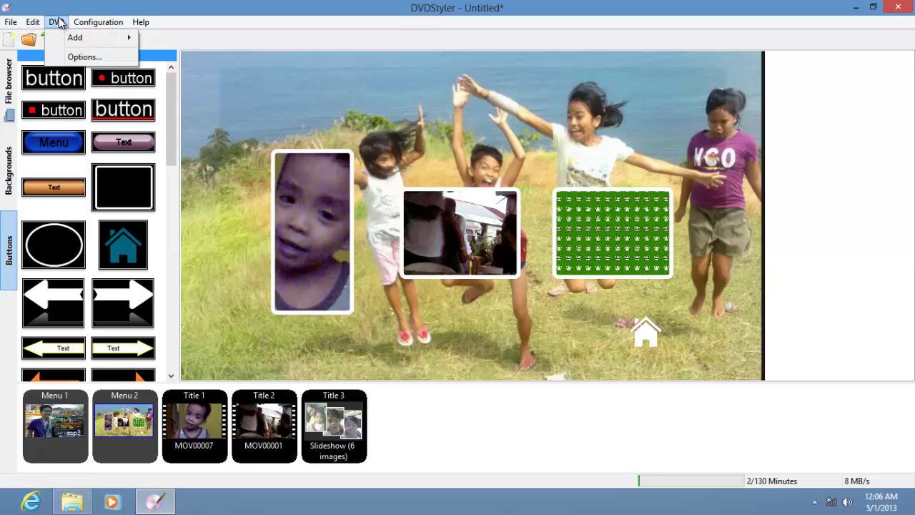
{"action": "left_click", "coordinate": [84, 57]}
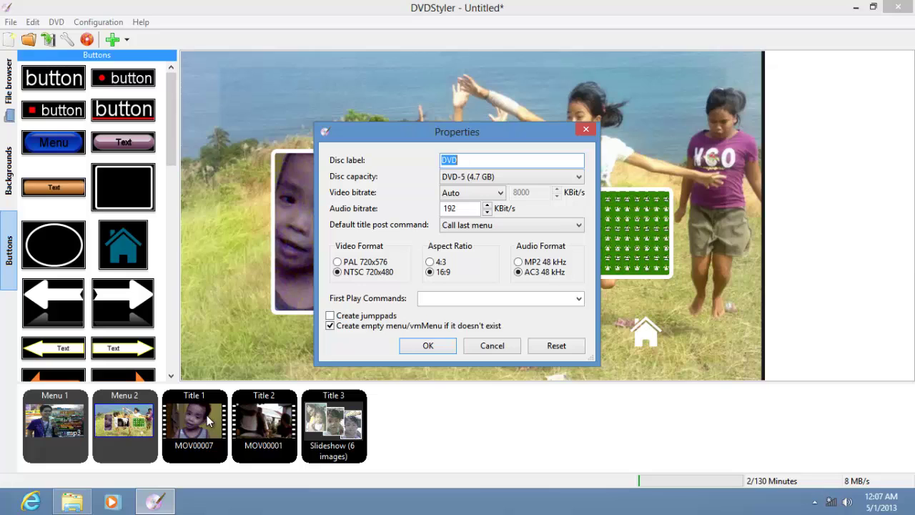
{"action": "left_click", "coordinate": [511, 224]}
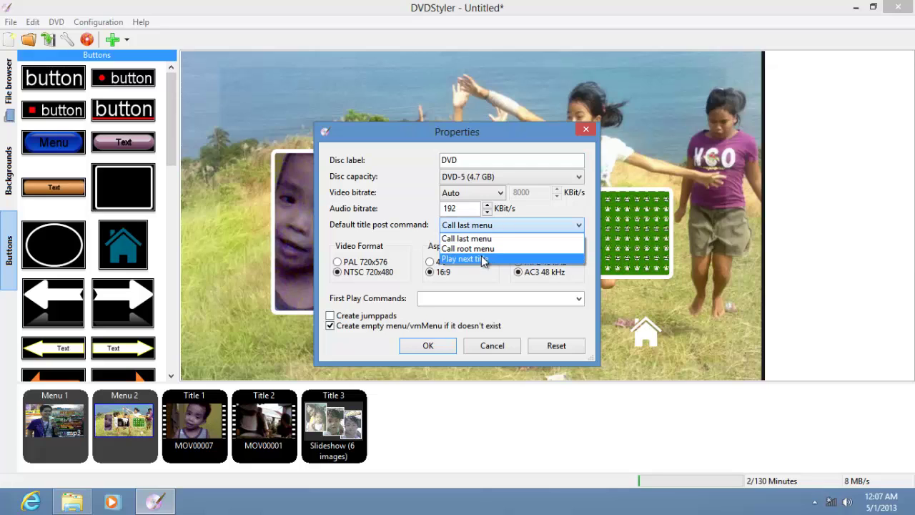
{"action": "left_click", "coordinate": [481, 260]}
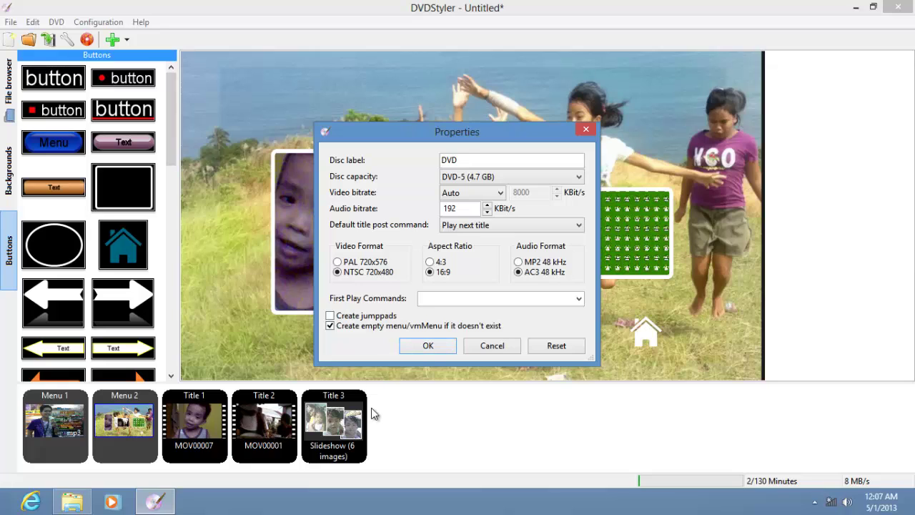
{"action": "left_click", "coordinate": [427, 346]}
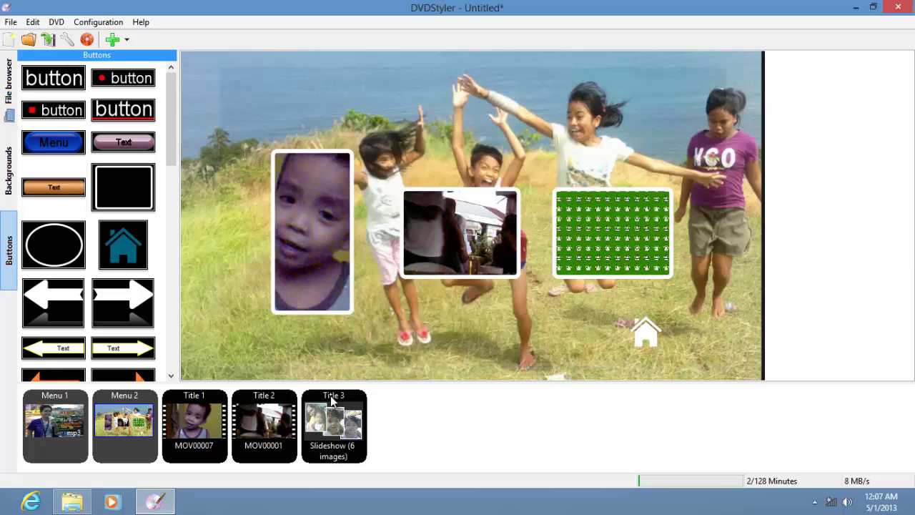
{"action": "double_click", "coordinate": [199, 417]}
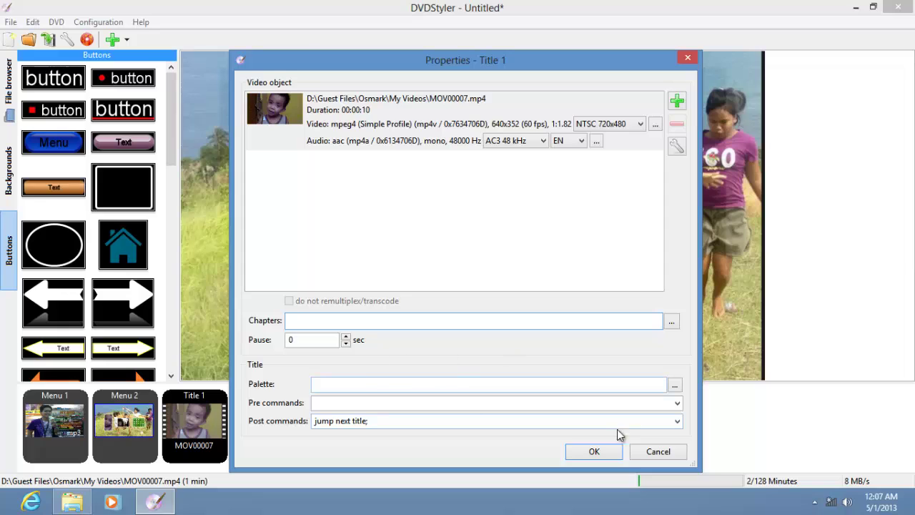
{"action": "left_click", "coordinate": [675, 423]}
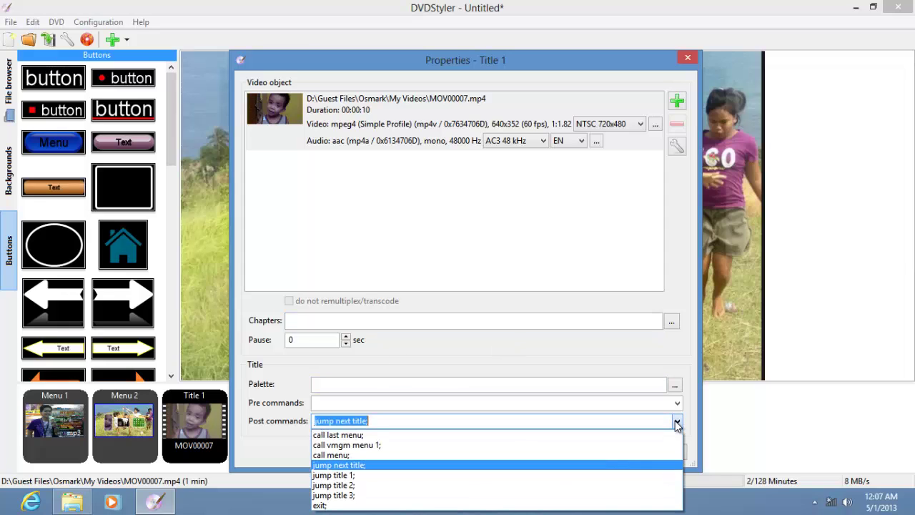
{"action": "left_click", "coordinate": [382, 456]}
{"action": "key", "text": "Return"}
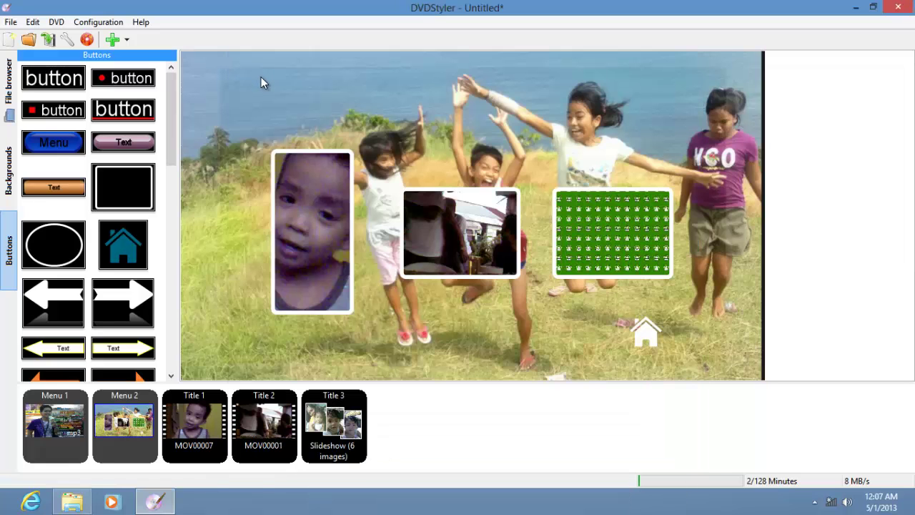